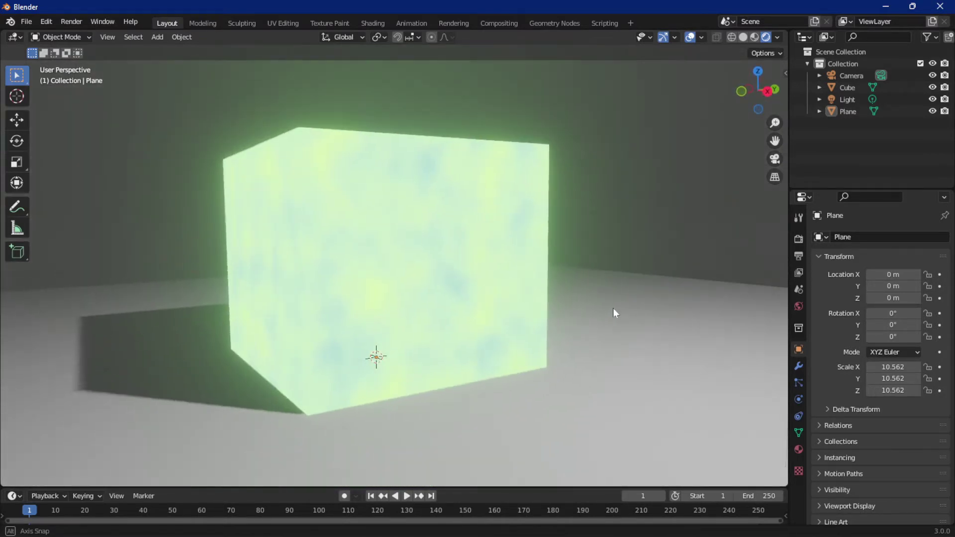
# Step: Start a new default scene, discarding the unsaved changes to the current glowing-cube file
pyautogui.moveTo(326, 196); pyautogui.dragTo(340, 220, button='middle')
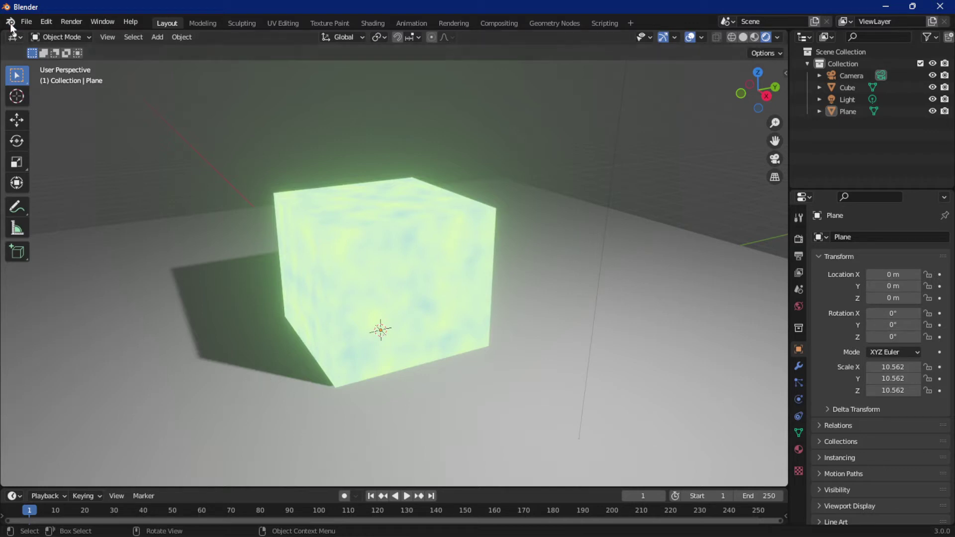
pyautogui.click(26, 21)
pyautogui.moveTo(56, 36)
pyautogui.click(148, 38)
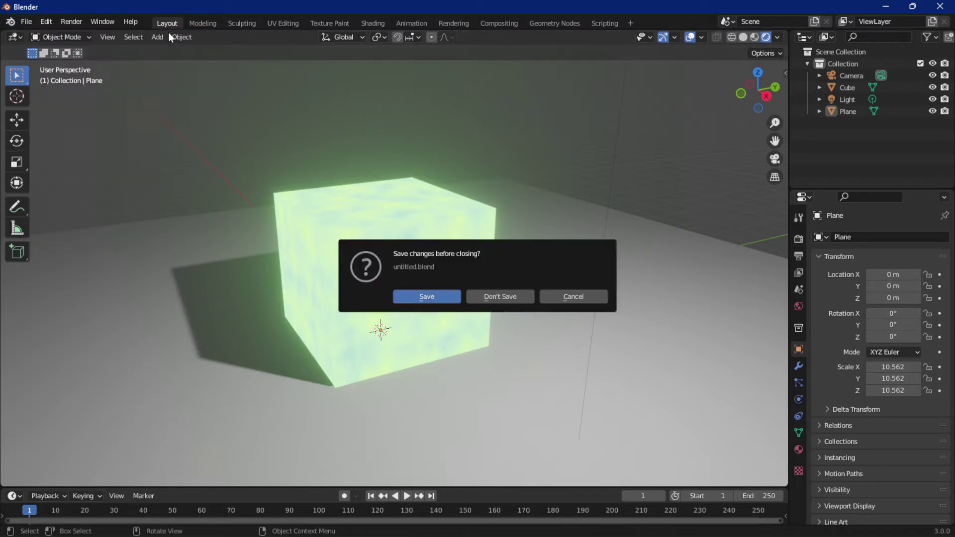
pyautogui.click(499, 296)
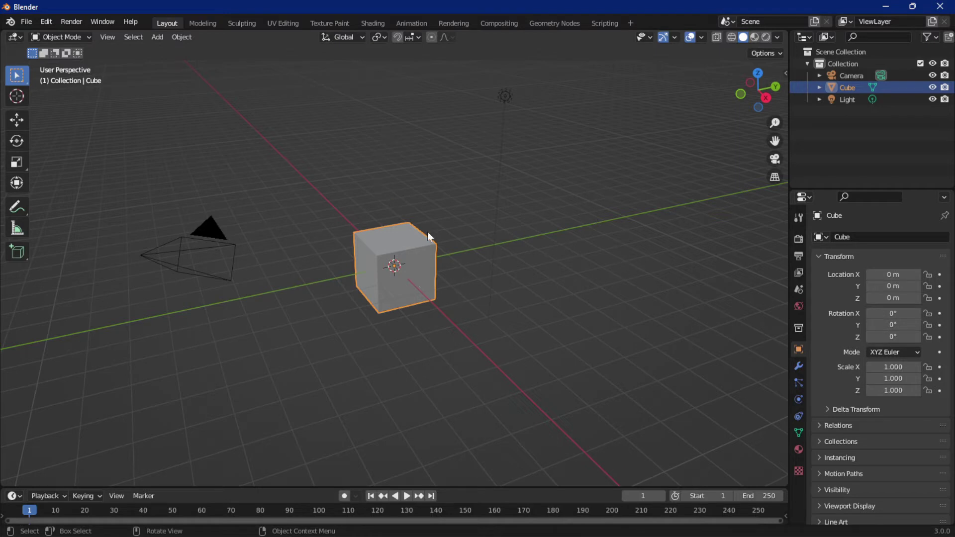
# Step: Delete the default cube and add a new cube mesh at the origin
pyautogui.press('Delete')
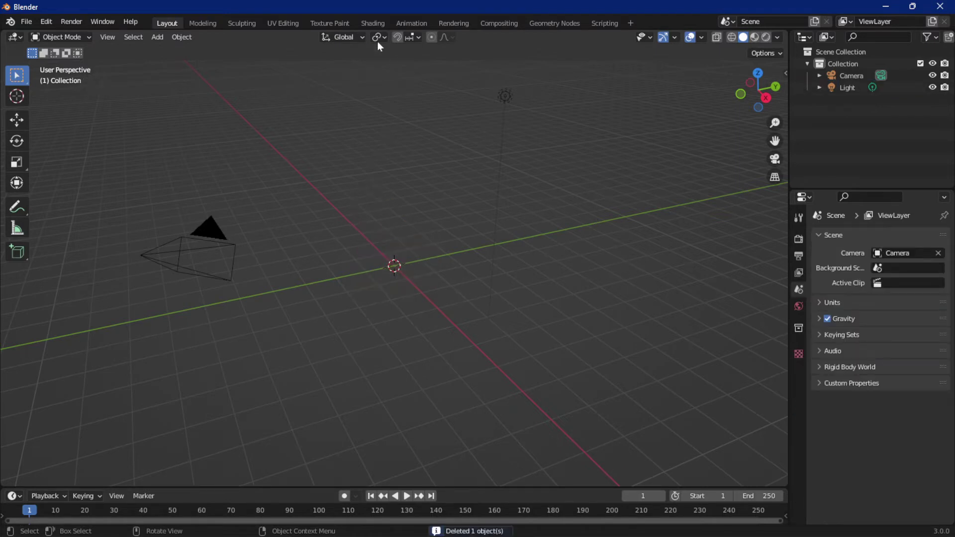
pyautogui.click(157, 37)
pyautogui.moveTo(194, 50)
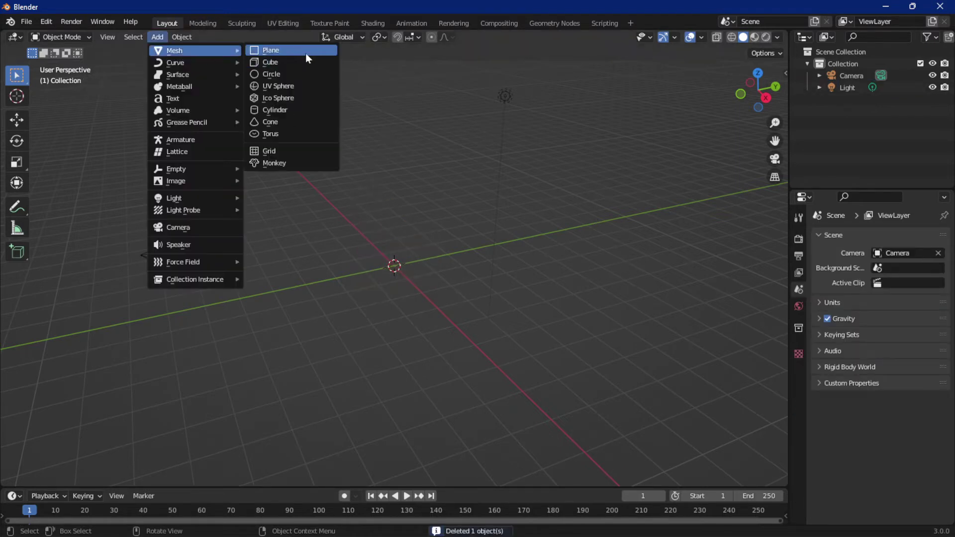
pyautogui.click(298, 62)
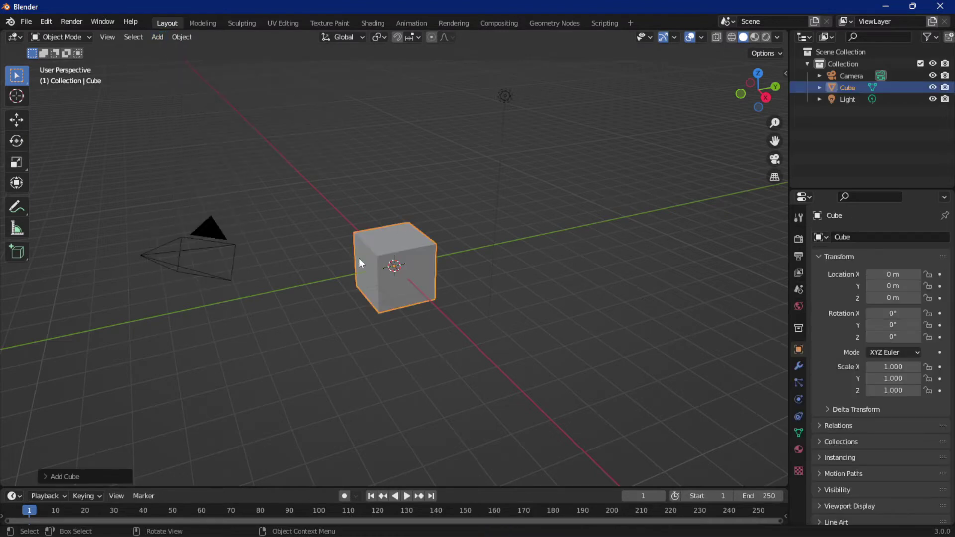
# Step: Add a plane mesh and scale it up to about 9.49 as the floor beneath the cube
pyautogui.click(158, 37)
pyautogui.moveTo(168, 50)
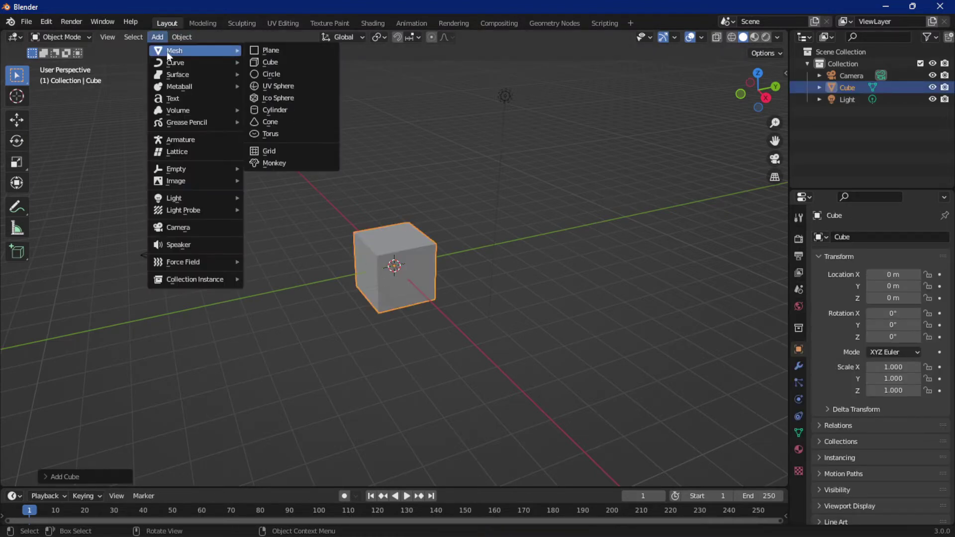
pyautogui.click(271, 49)
pyautogui.press('s')
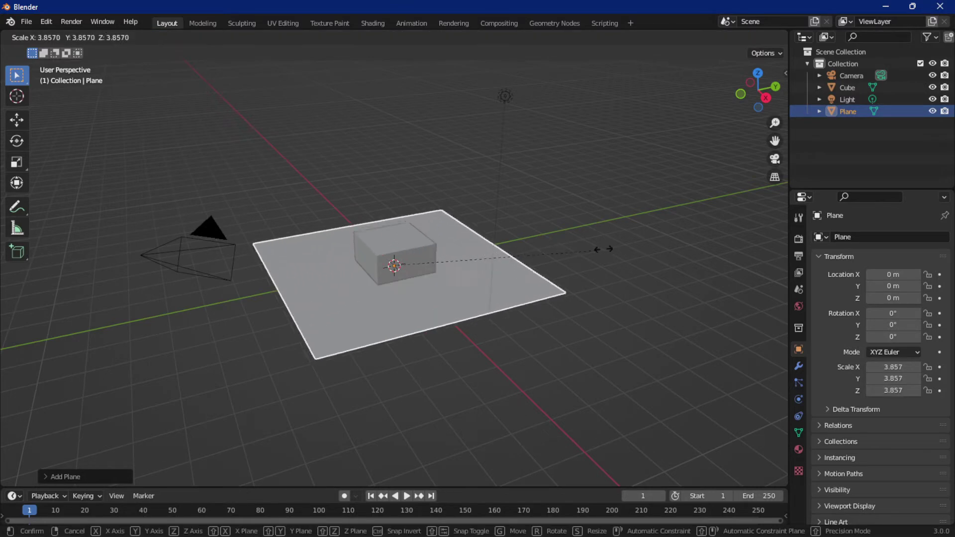
pyautogui.click(95, 237)
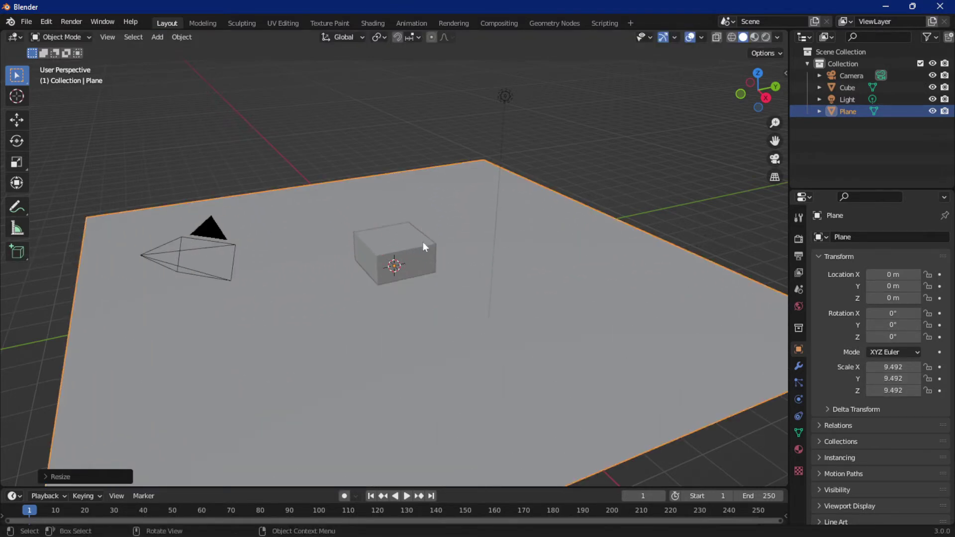
# Step: Show the viewport in rendered shading and raise the cube along Z to about 0.63 m above the origin
pyautogui.click(401, 244)
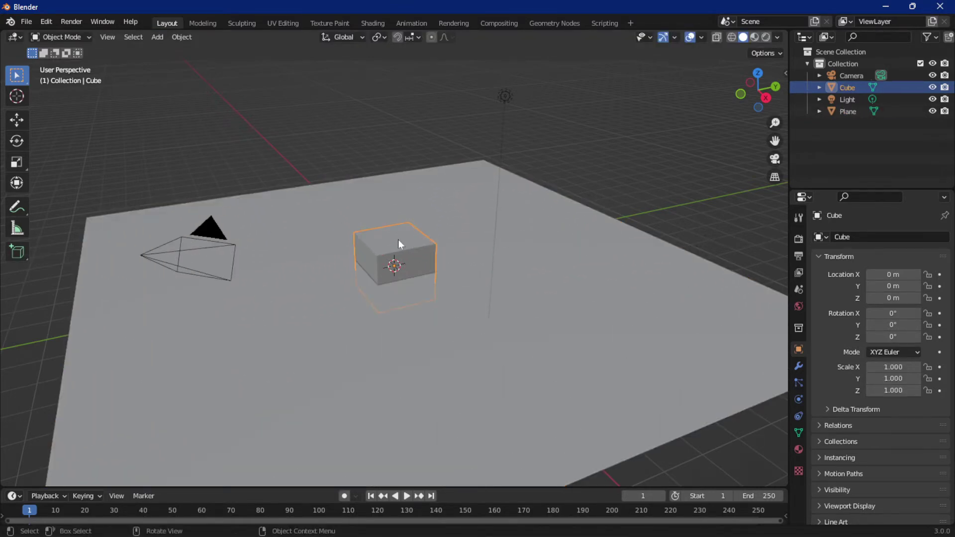
pyautogui.click(766, 36)
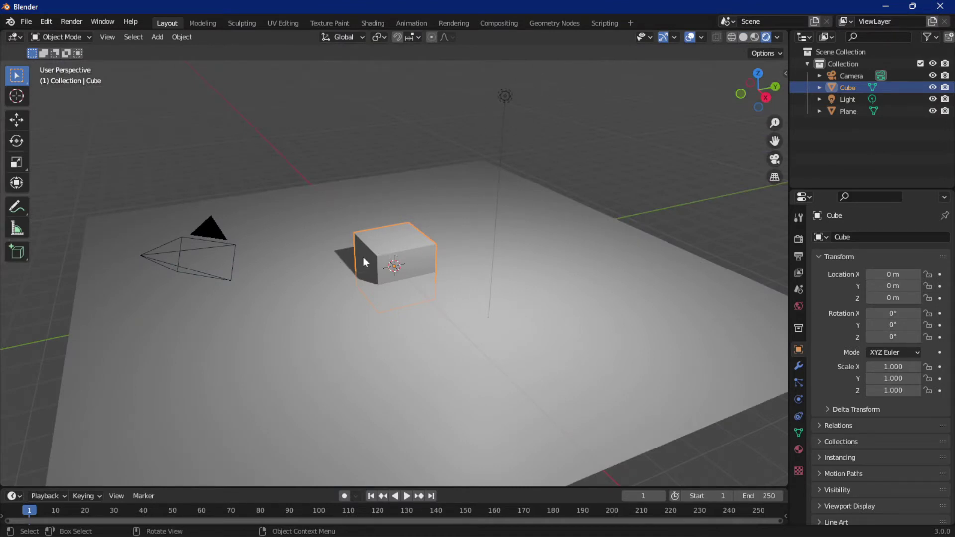
pyautogui.press('g')
pyautogui.press('z')
pyautogui.click(338, 250)
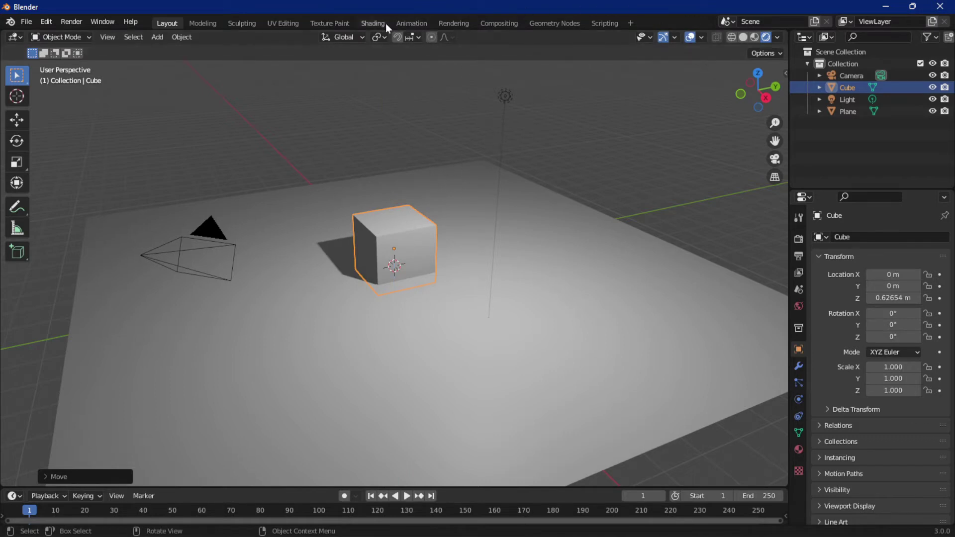
# Step: Switch to the Shading workspace with a rendered preview and create a new material for the cube
pyautogui.click(372, 22)
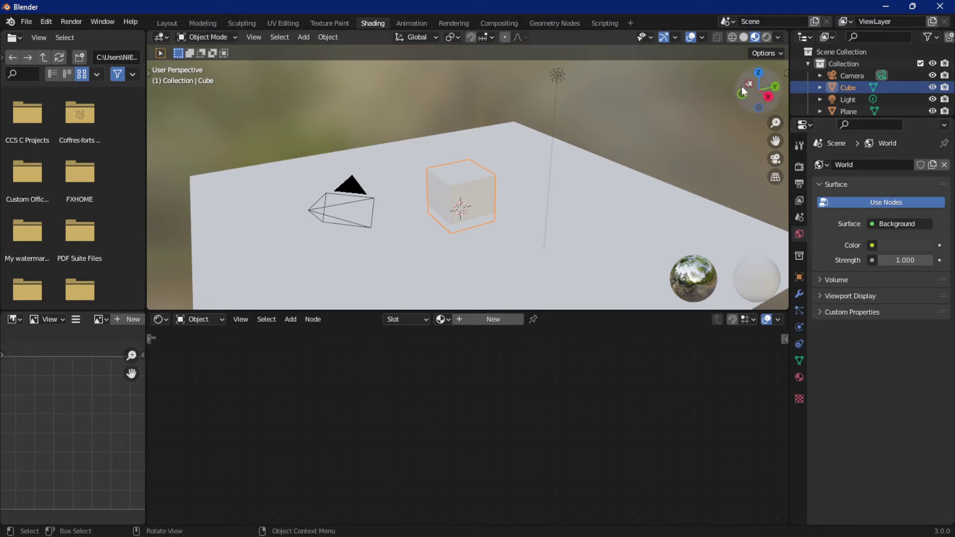
pyautogui.click(767, 37)
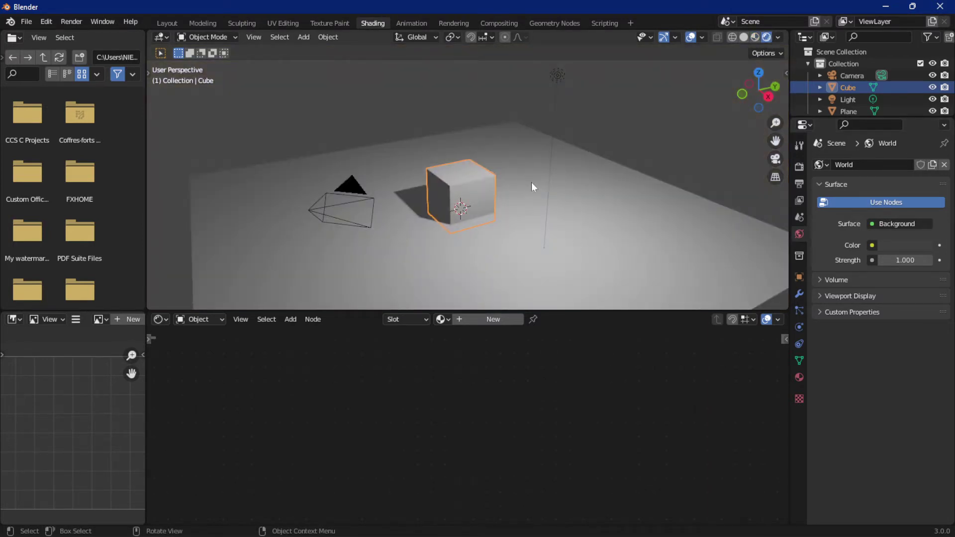
pyautogui.moveTo(532, 185); pyautogui.dragTo(483, 208, button='middle')
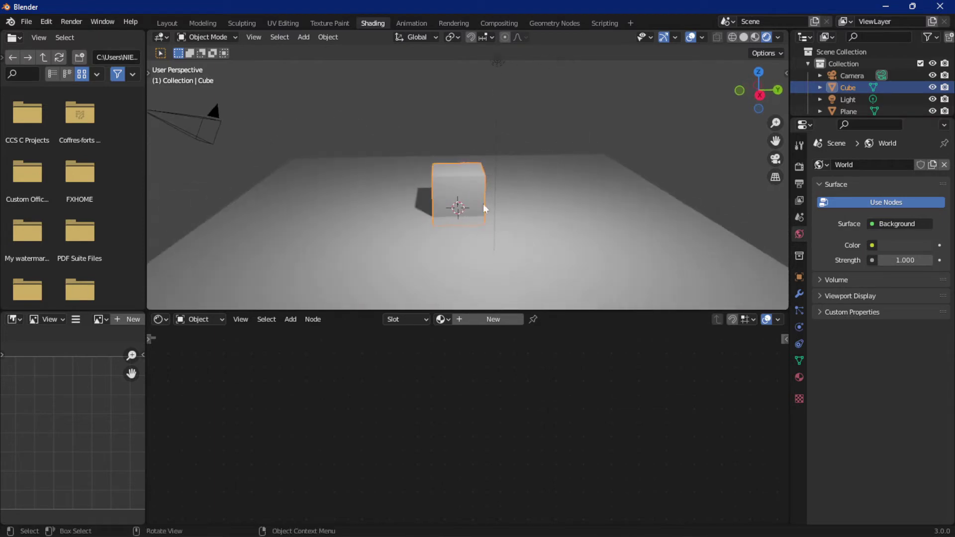
pyautogui.click(493, 319)
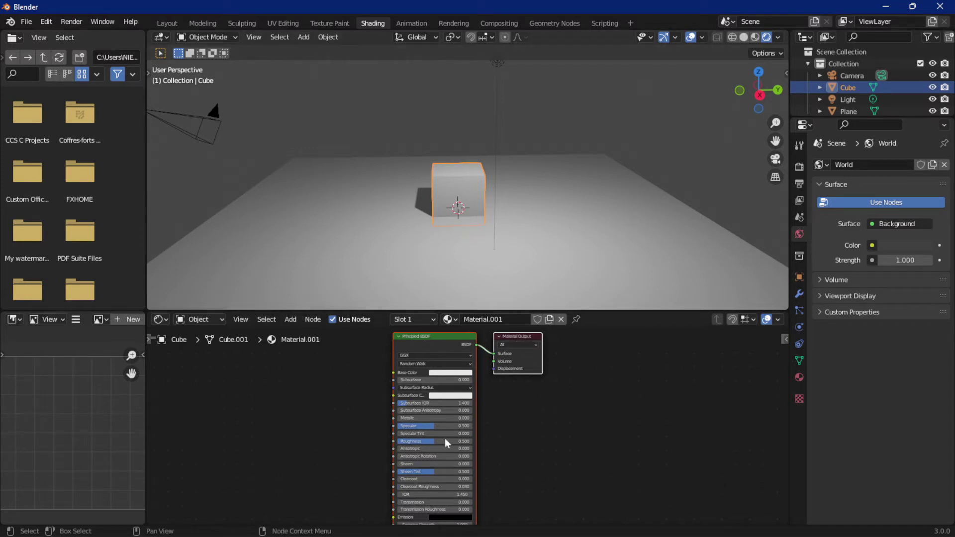
# Step: Add an Emission shader node to the cube's material and place it beside the Principled BSDF node, left unconnected
pyautogui.moveTo(556, 463); pyautogui.dragTo(592, 486, button='middle')
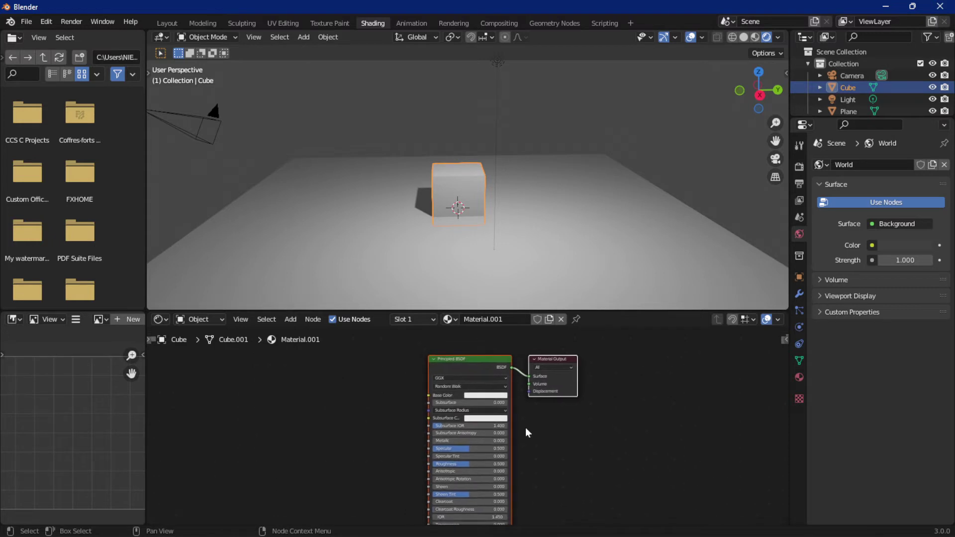
pyautogui.click(290, 320)
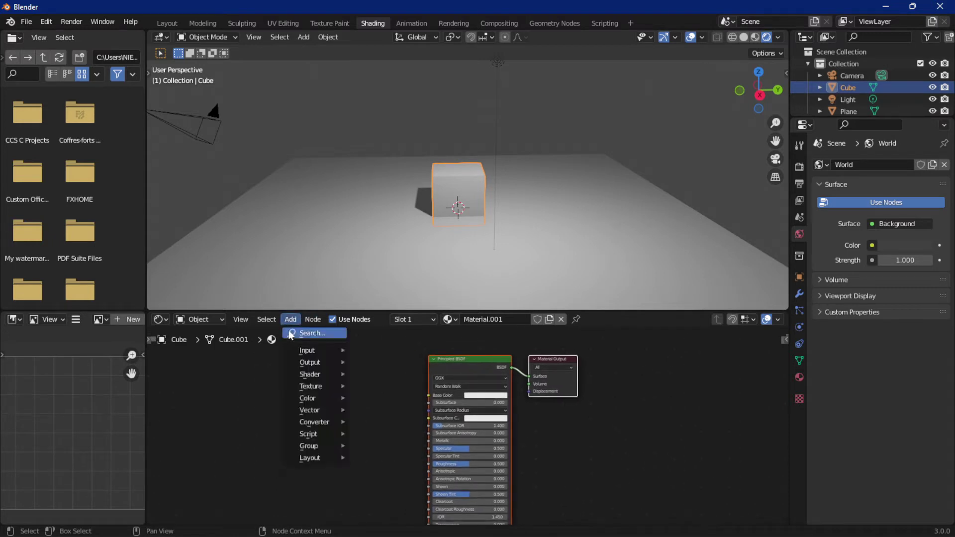
pyautogui.moveTo(302, 377)
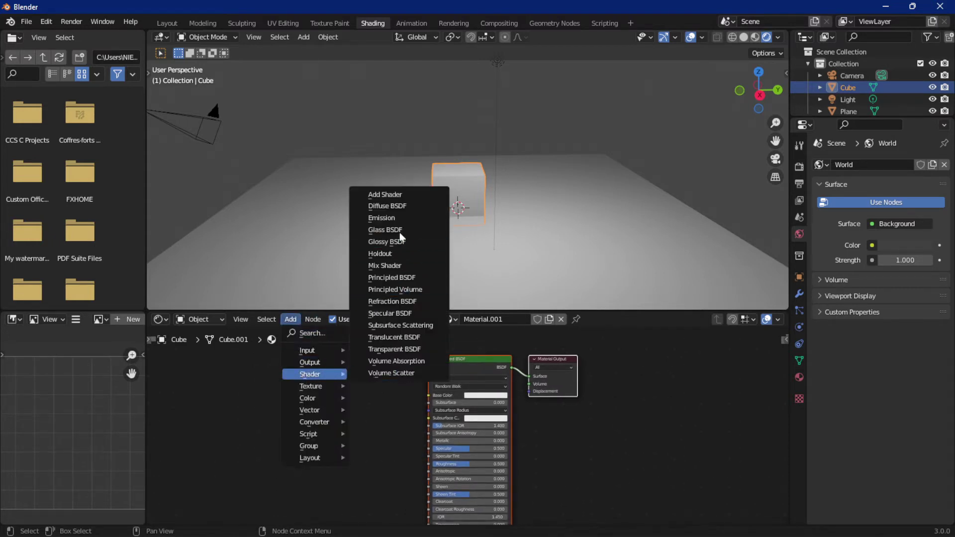
pyautogui.click(425, 220)
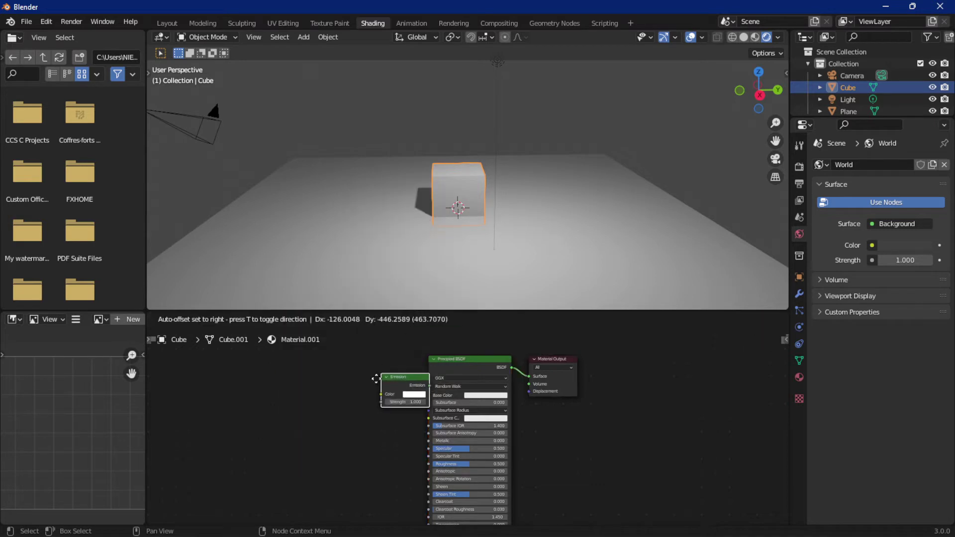
pyautogui.click(370, 406)
pyautogui.scroll(1, 369, 406)
pyautogui.scroll(1, 381, 411)
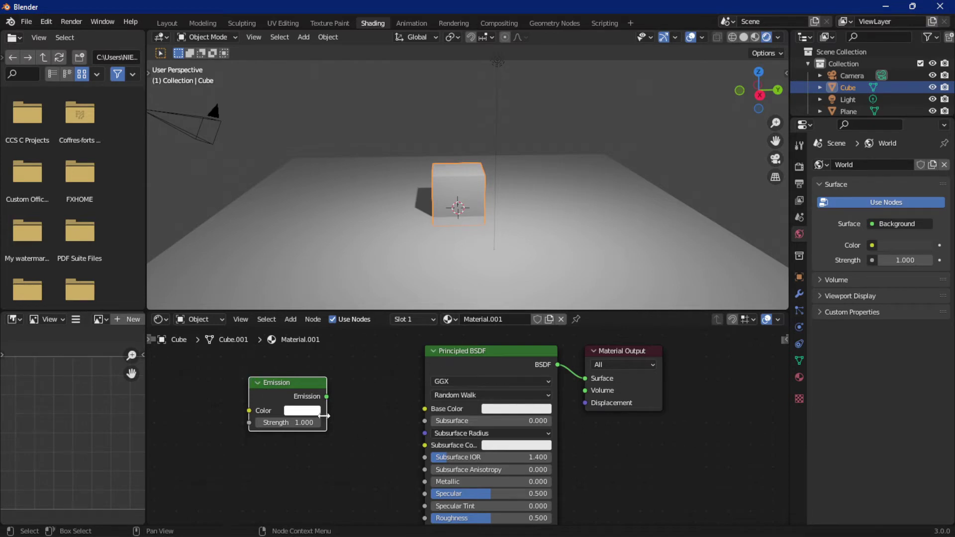
pyautogui.moveTo(282, 396); pyautogui.dragTo(310, 484)
pyautogui.scroll(-2, 350, 398)
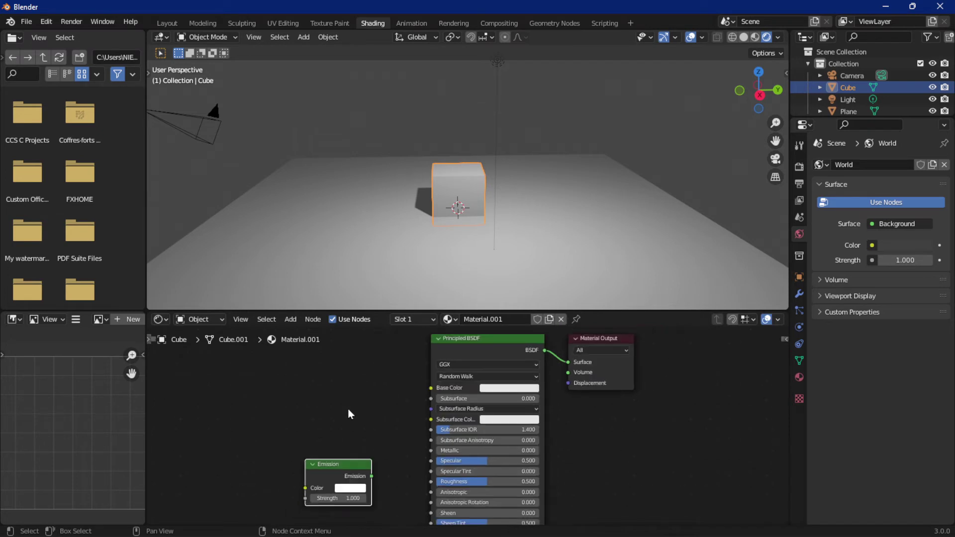
# Step: Brighten the Principled BSDF node's emission colour to near white, with a value of about 0.906
pyautogui.moveTo(349, 412); pyautogui.dragTo(327, 469, button='middle')
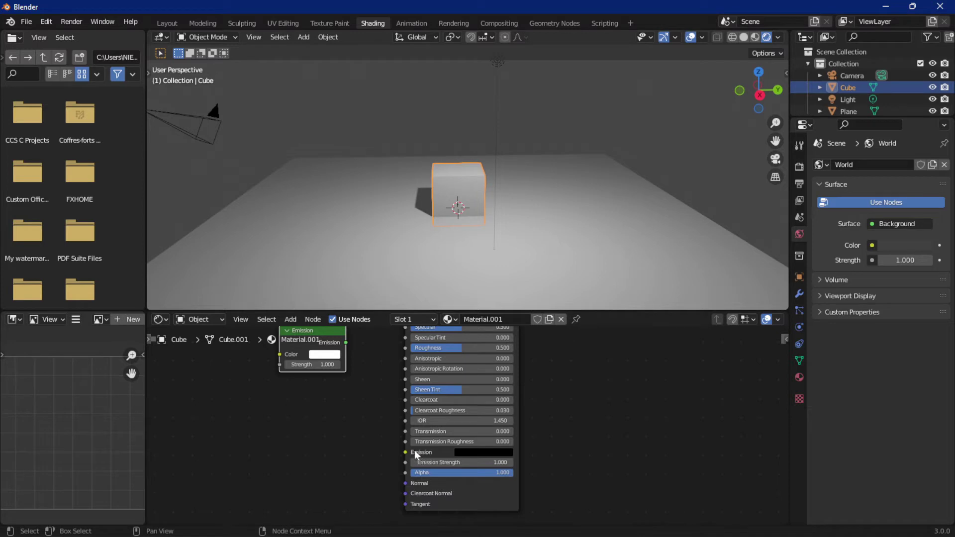
pyautogui.click(484, 452)
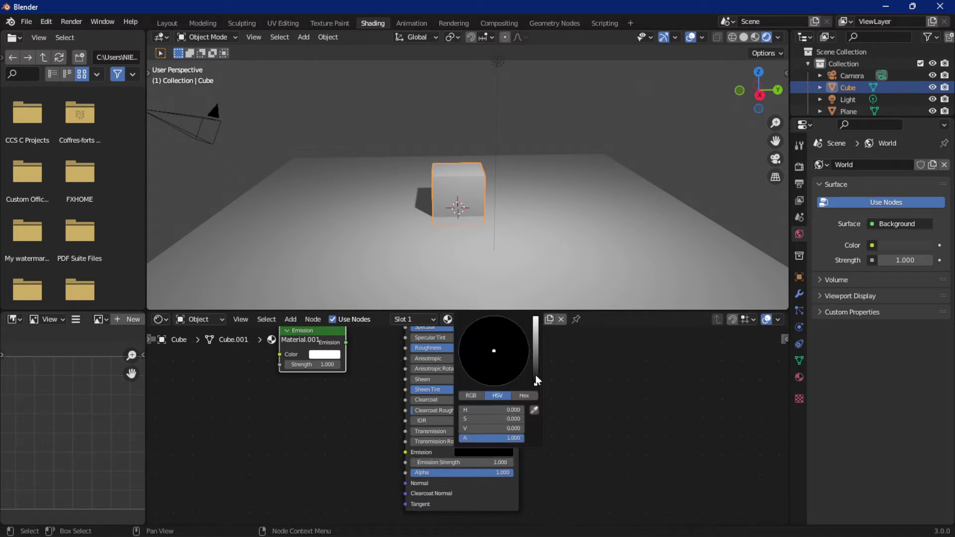
pyautogui.moveTo(537, 386); pyautogui.dragTo(538, 321)
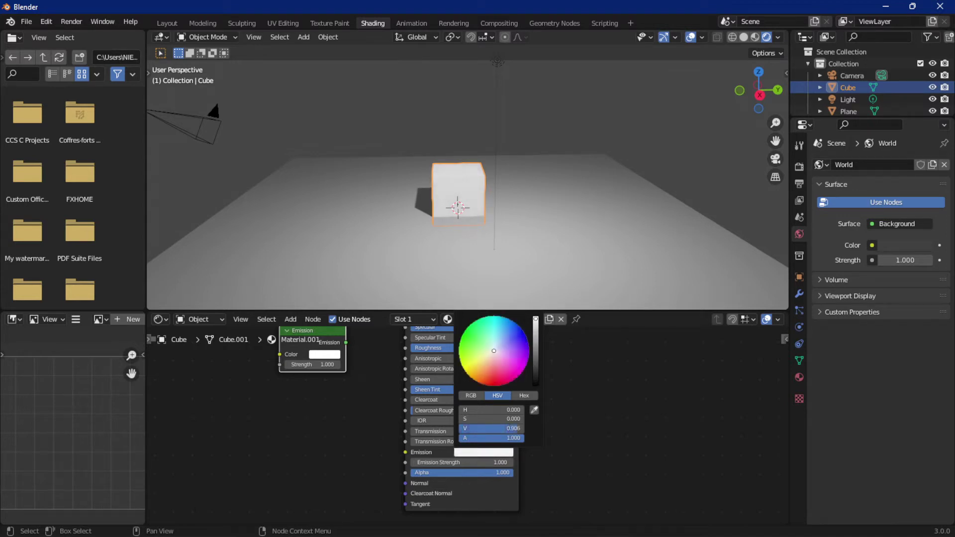
# Step: Enable Bloom in the Eevee render settings and raise the Principled BSDF's emission strength to 12
pyautogui.click(800, 167)
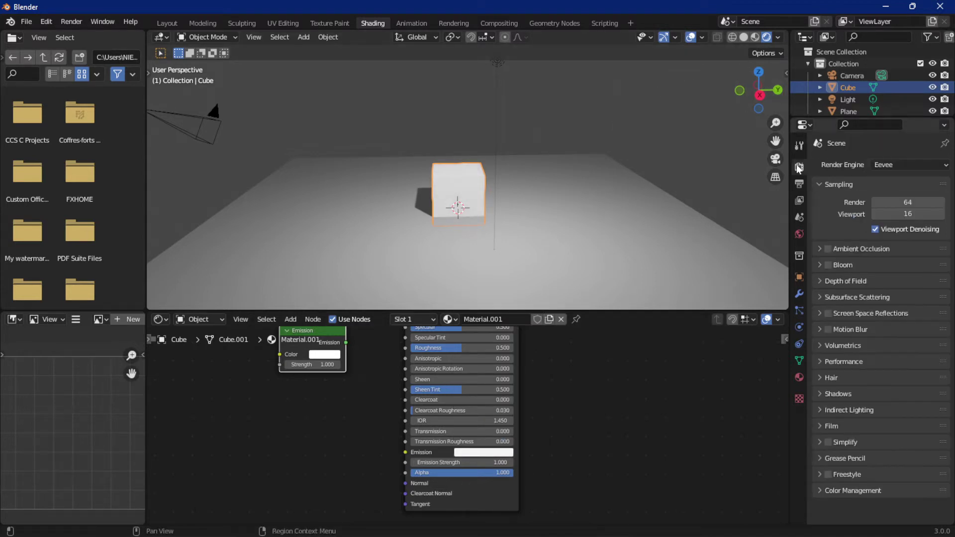
pyautogui.click(829, 265)
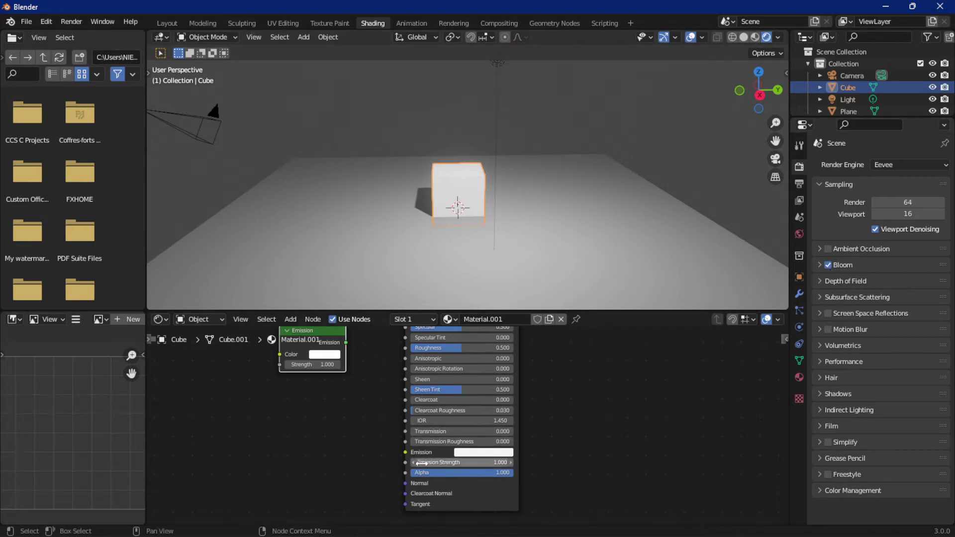
pyautogui.moveTo(426, 459); pyautogui.dragTo(477, 459)
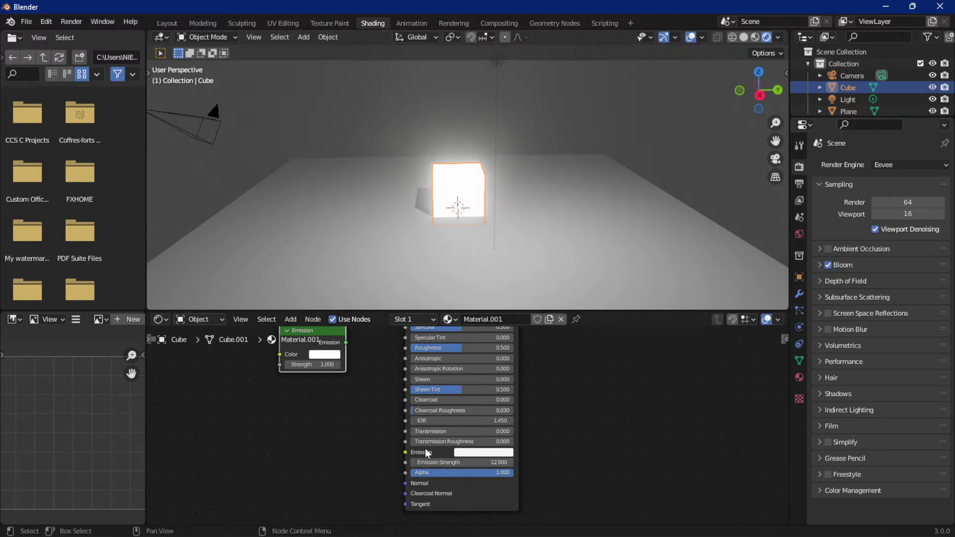
# Step: Delete the Principled BSDF node from the cube's material
pyautogui.moveTo(565, 391); pyautogui.dragTo(589, 497, button='middle')
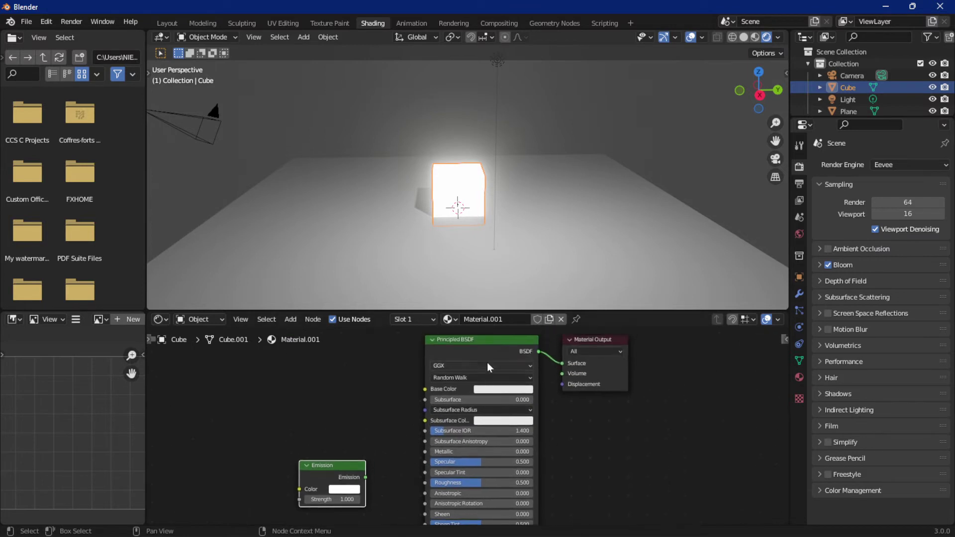
pyautogui.click(493, 358)
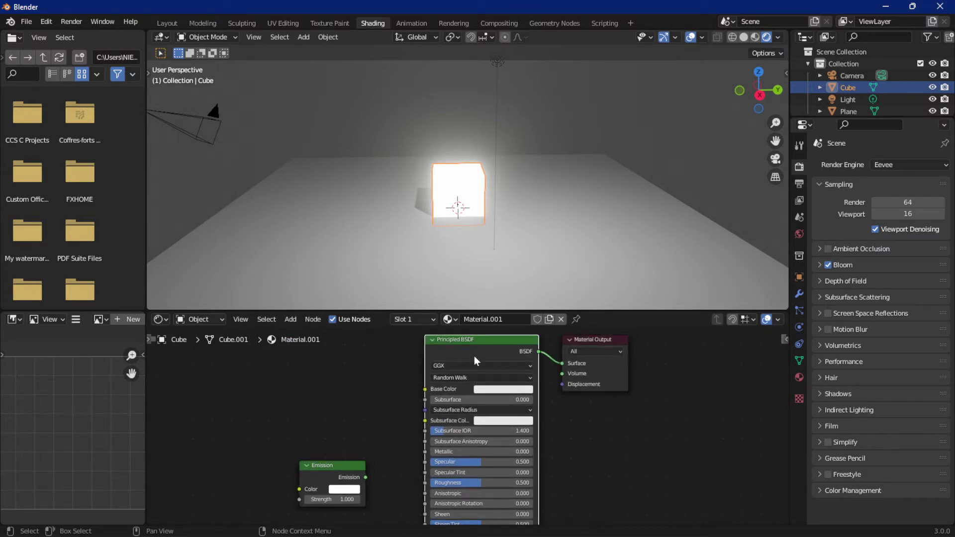
pyautogui.press('x')
pyautogui.click(287, 320)
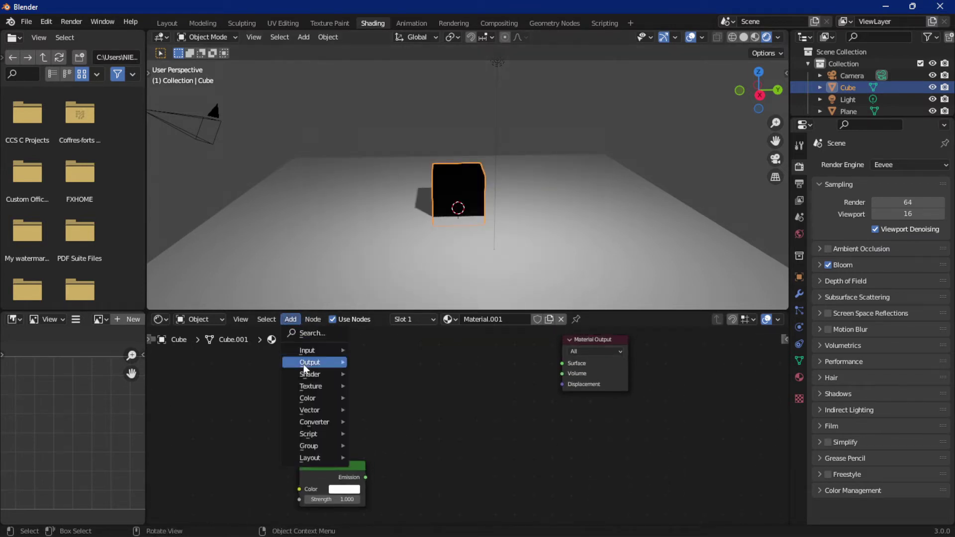
pyautogui.moveTo(314, 375)
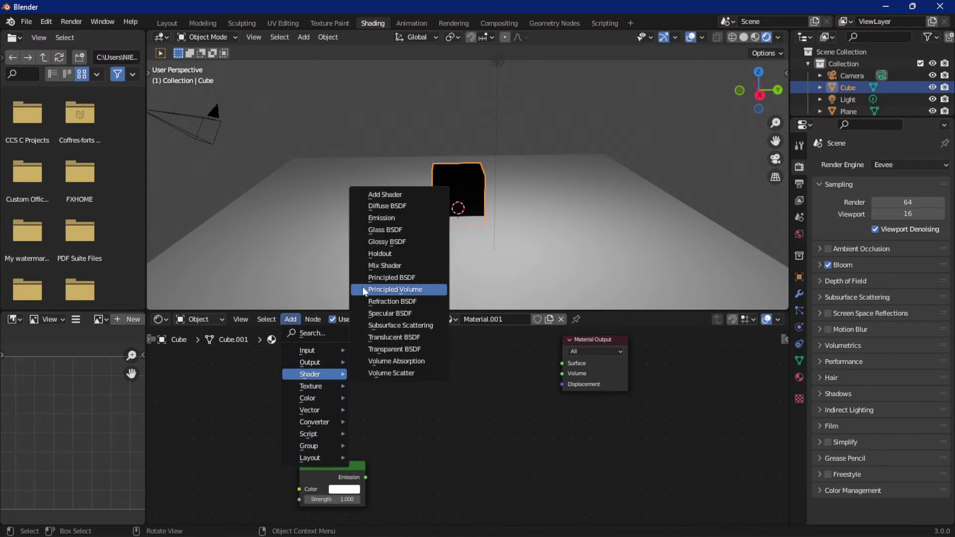
pyautogui.click(406, 284)
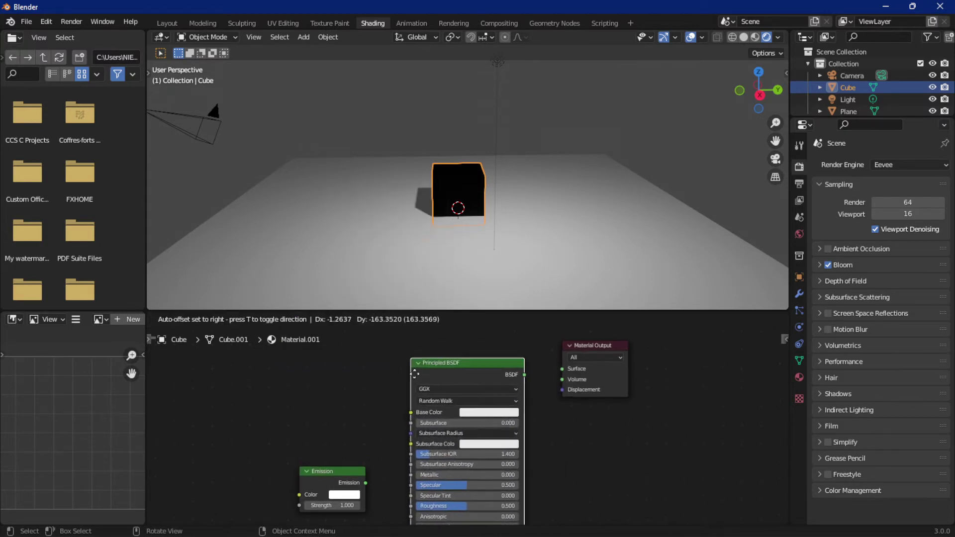
pyautogui.click(434, 368)
pyautogui.press('Delete')
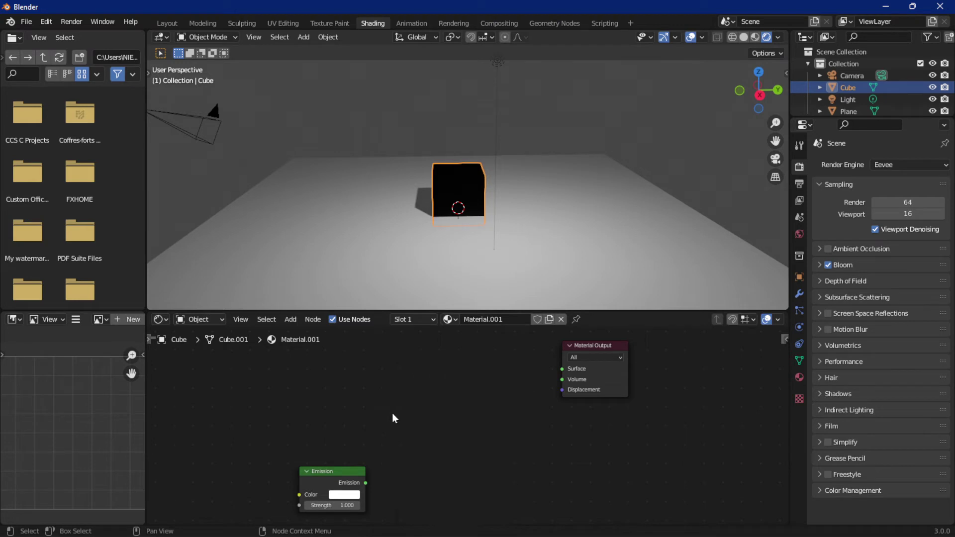
# Step: Move the Emission node beside the Material Output node and connect its Emission output to the Surface input
pyautogui.moveTo(333, 474); pyautogui.dragTo(566, 372)
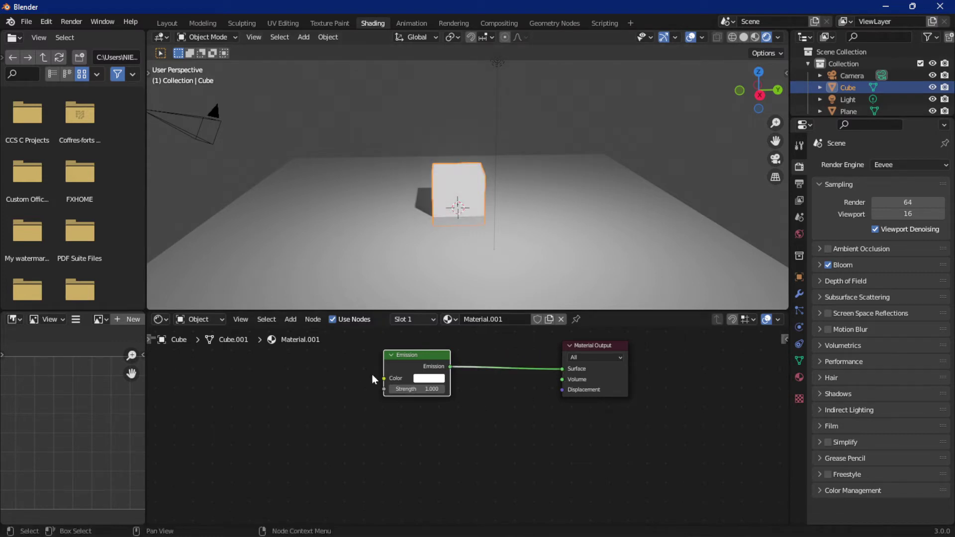
# Step: Tint the Emission node's colour pale pink and raise its strength to 10.2
pyautogui.moveTo(418, 389); pyautogui.dragTo(438, 389)
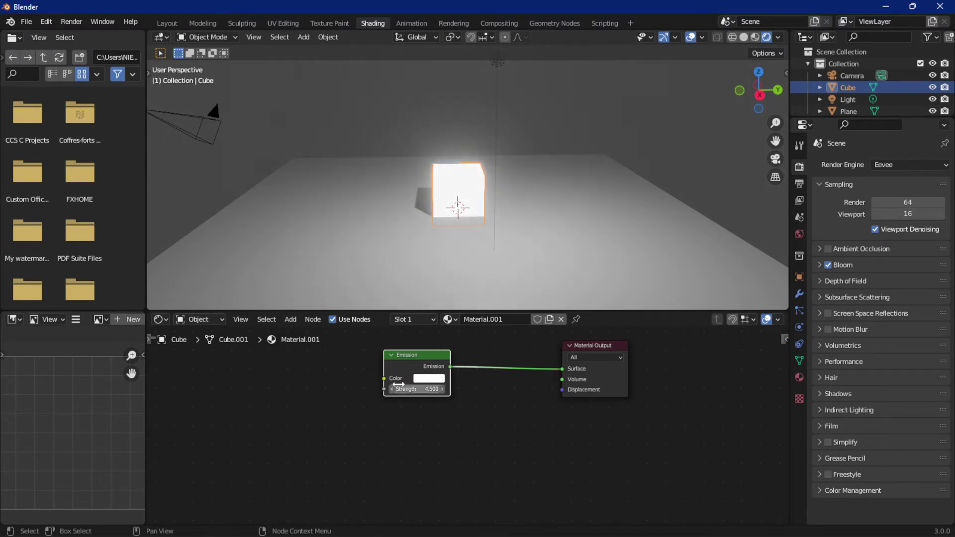
pyautogui.click(429, 379)
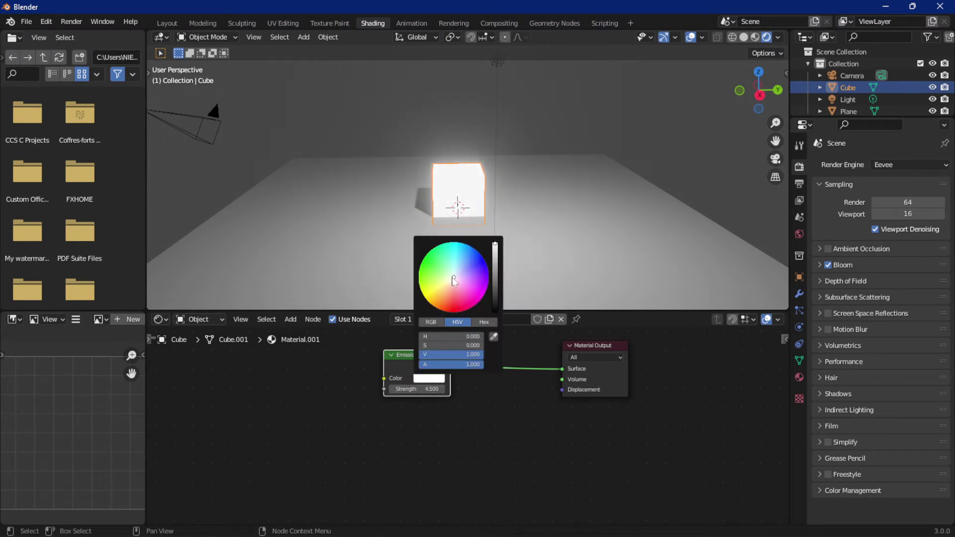
pyautogui.moveTo(454, 281)
pyautogui.mouseDown()
pyautogui.moveTo(447, 291)
pyautogui.moveTo(455, 293)
pyautogui.moveTo(465, 271)
pyautogui.moveTo(458, 279)
pyautogui.mouseUp()
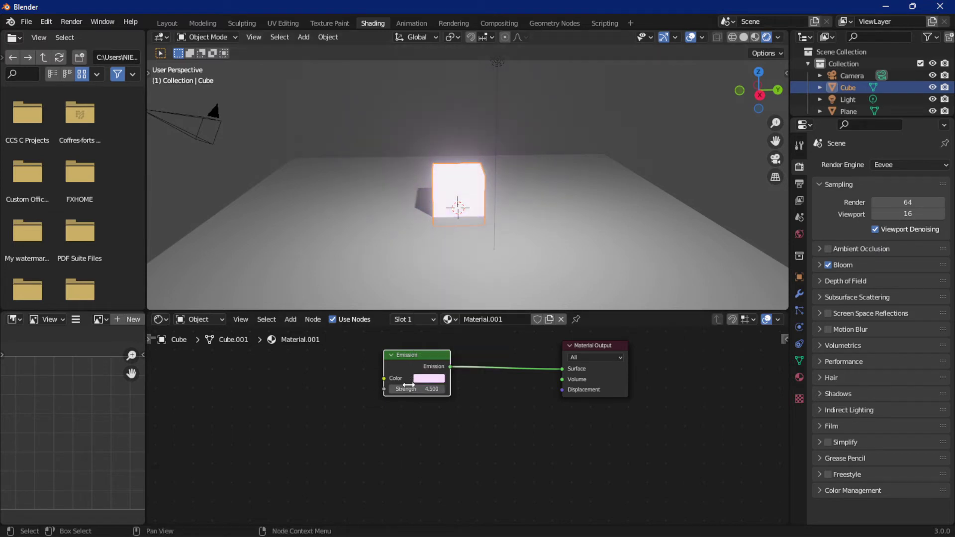
pyautogui.moveTo(409, 388); pyautogui.dragTo(295, 358)
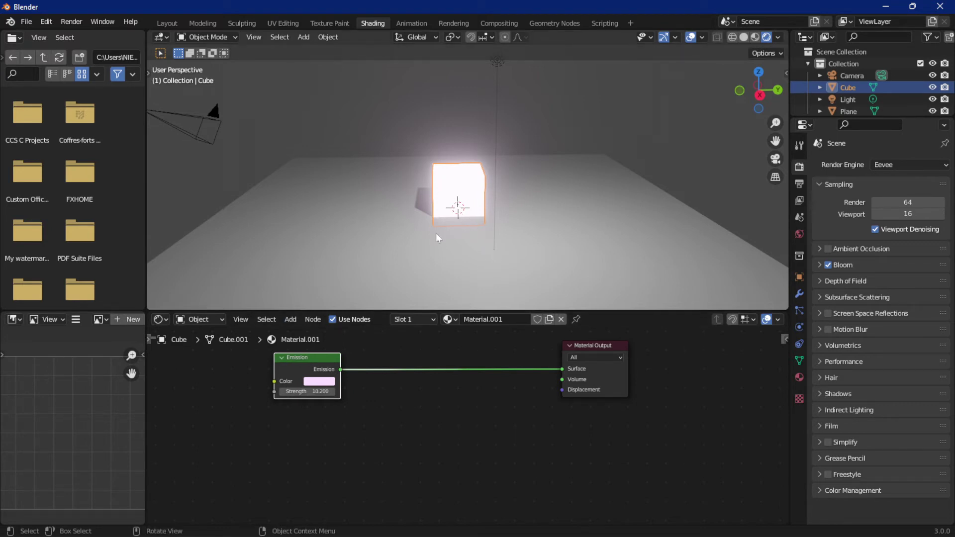
# Step: Move the Emission node lower in the node editor and place a new Noise Texture node directly above it
pyautogui.moveTo(306, 358); pyautogui.dragTo(298, 421)
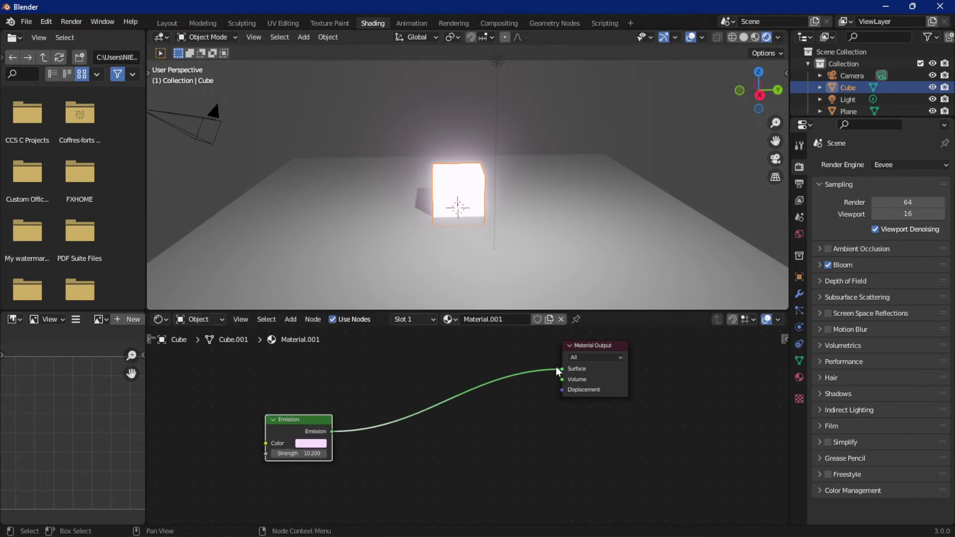
pyautogui.moveTo(307, 428); pyautogui.dragTo(311, 474)
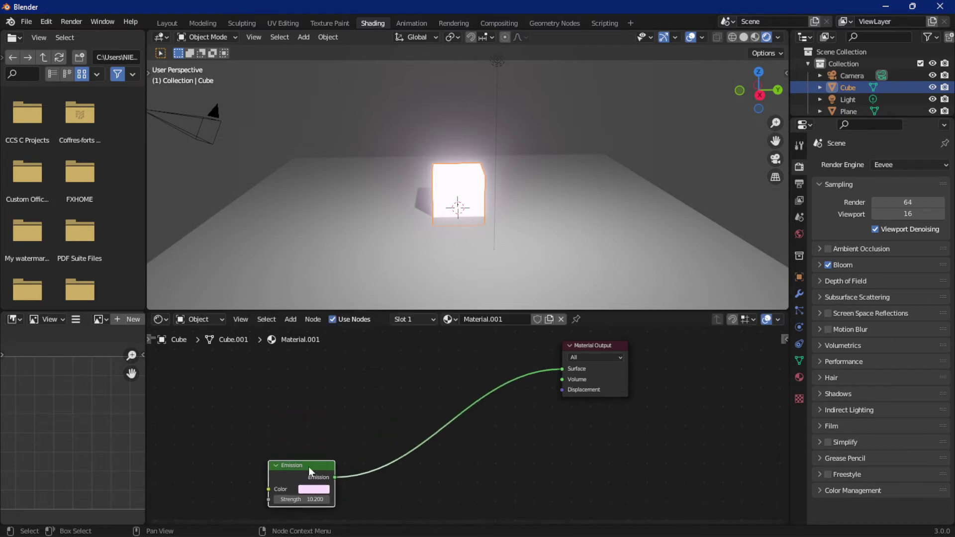
pyautogui.click(287, 319)
pyautogui.moveTo(305, 386)
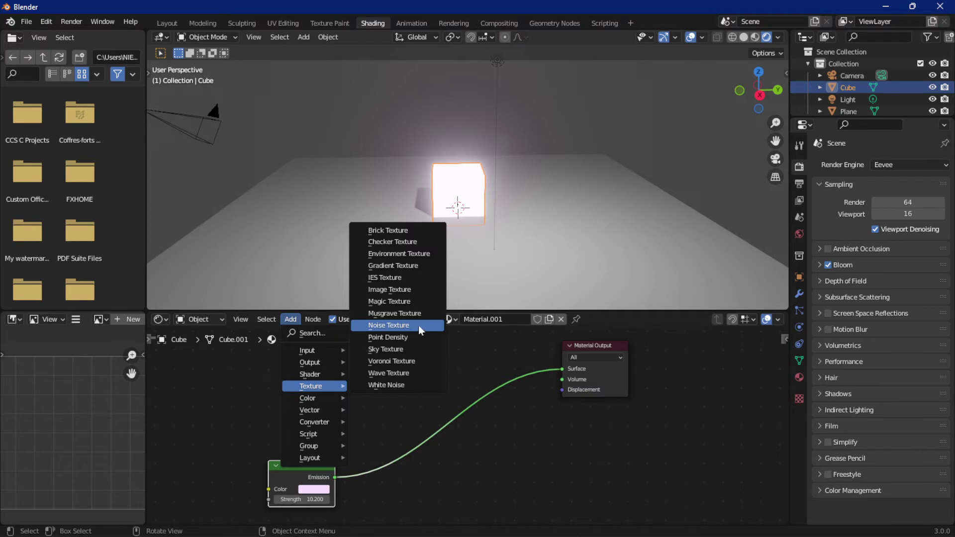
pyautogui.click(385, 320)
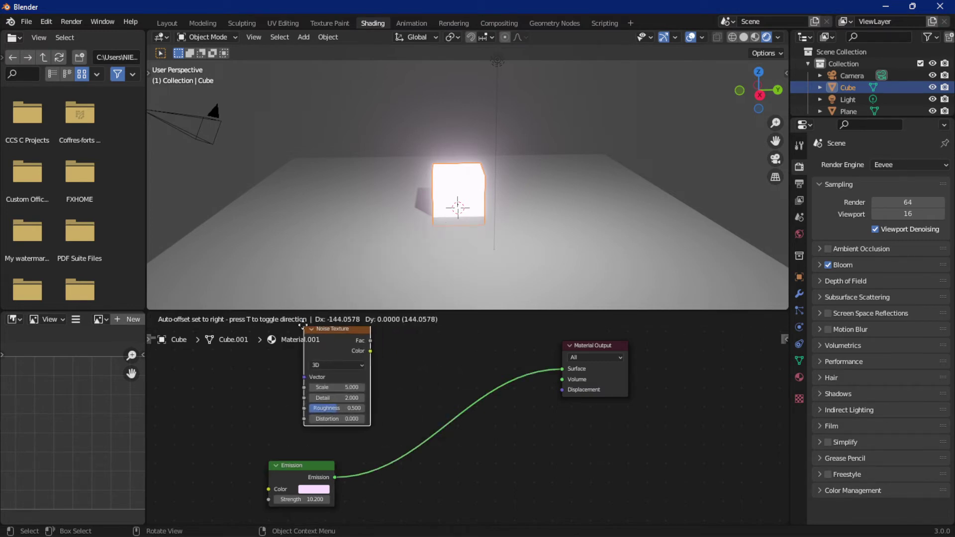
pyautogui.click(308, 362)
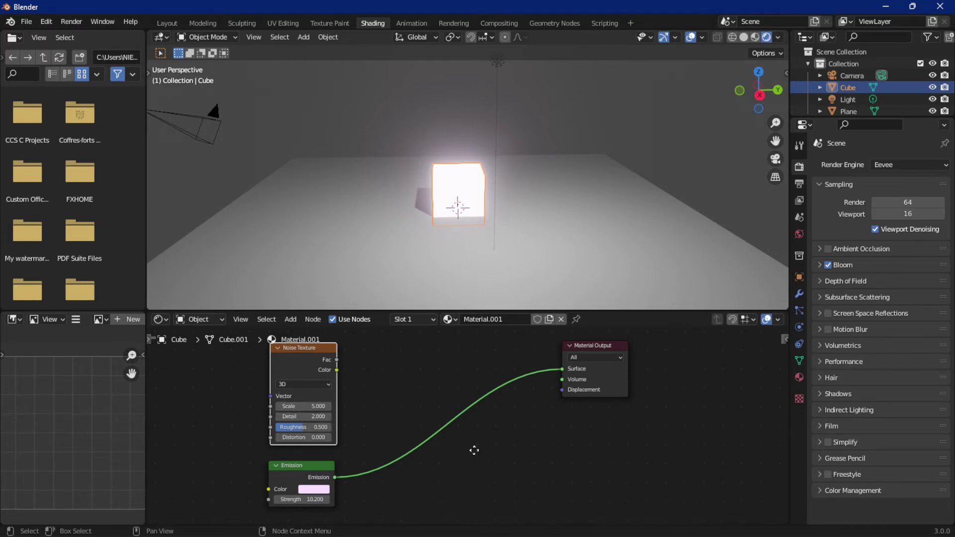
# Step: Disconnect the Emission node from the Material Output and link the Noise Texture's Fac output to Surface, previewing the pattern on the cube
pyautogui.moveTo(473, 450); pyautogui.dragTo(495, 396, button='middle')
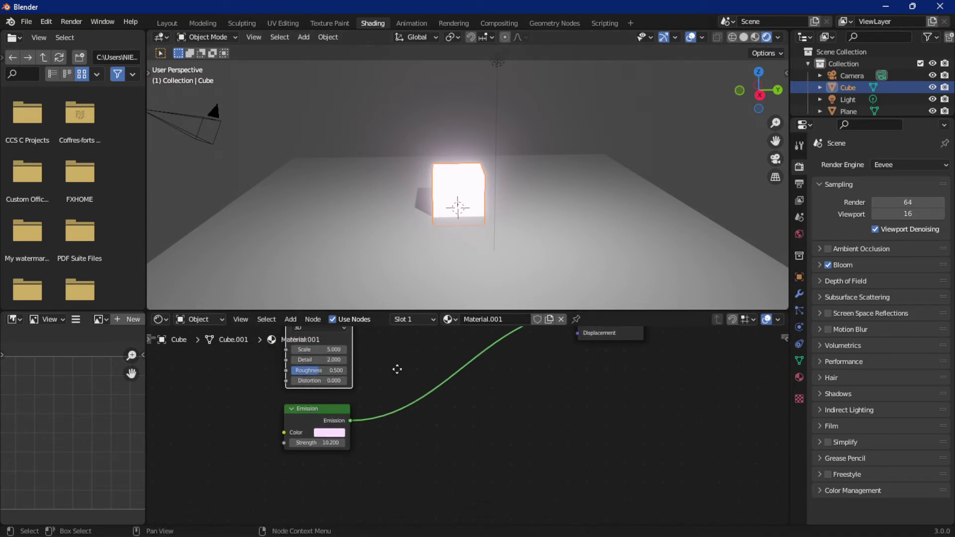
pyautogui.moveTo(397, 367); pyautogui.dragTo(394, 422, button='middle')
pyautogui.moveTo(576, 368); pyautogui.dragTo(416, 351)
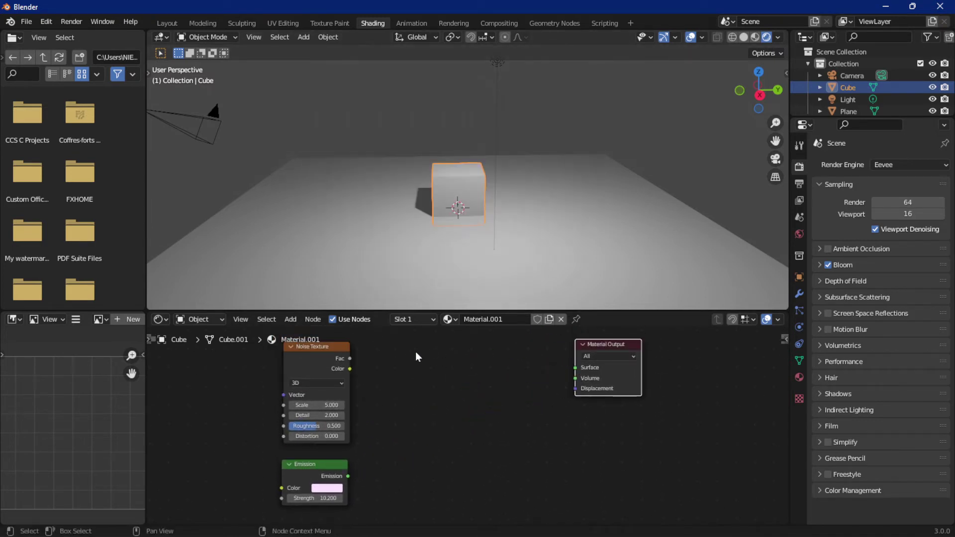
pyautogui.moveTo(350, 358); pyautogui.dragTo(575, 368)
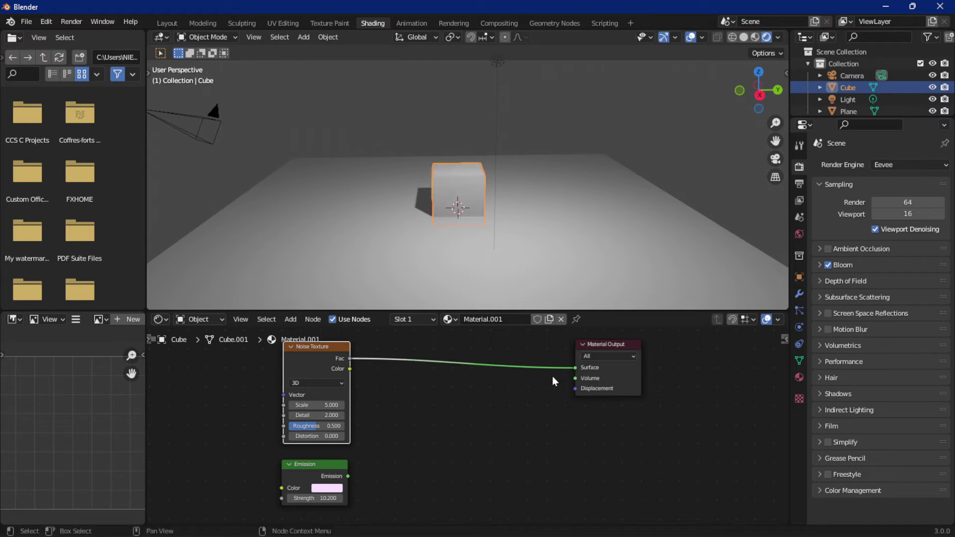
pyautogui.scroll(5, 480, 191)
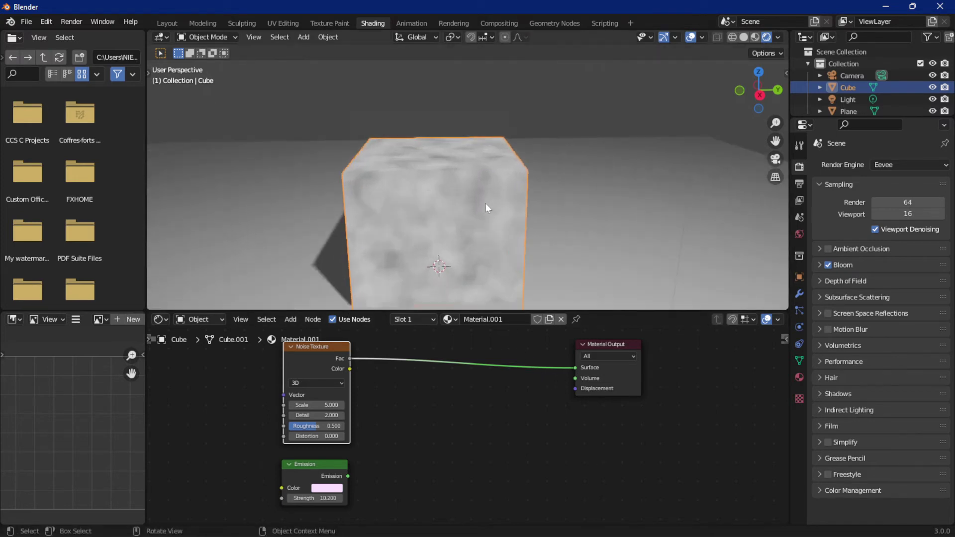
pyautogui.moveTo(486, 207); pyautogui.dragTo(472, 249, button='middle')
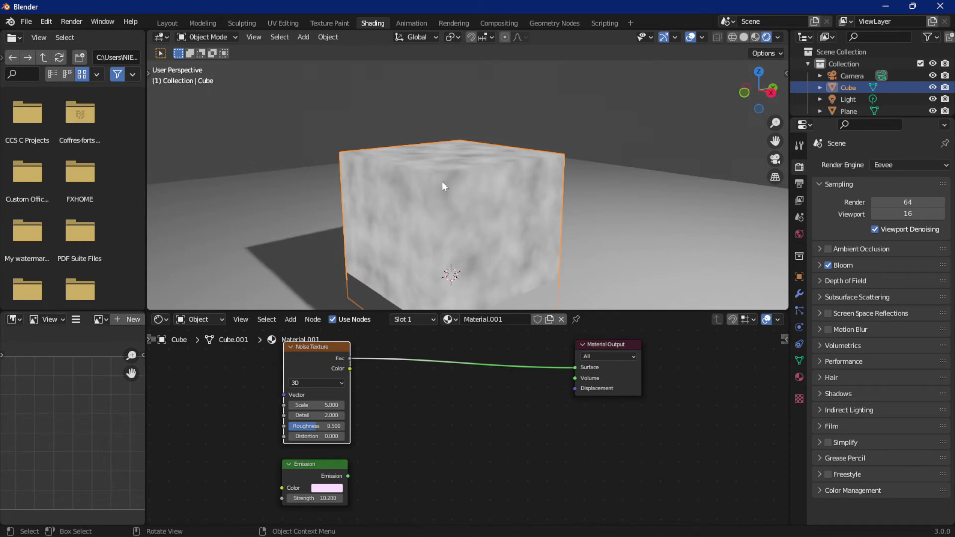
pyautogui.moveTo(532, 230); pyautogui.dragTo(428, 234, button='middle')
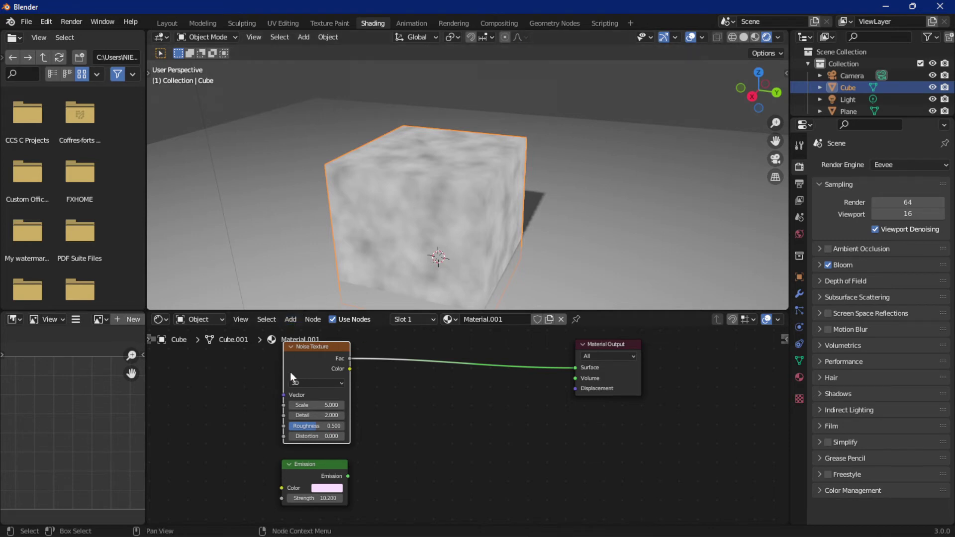
# Step: Add a Mix Shader before the Material Output, reroute the noise Fac link to its Fac input, and connect its Shader output to Surface
pyautogui.click(289, 320)
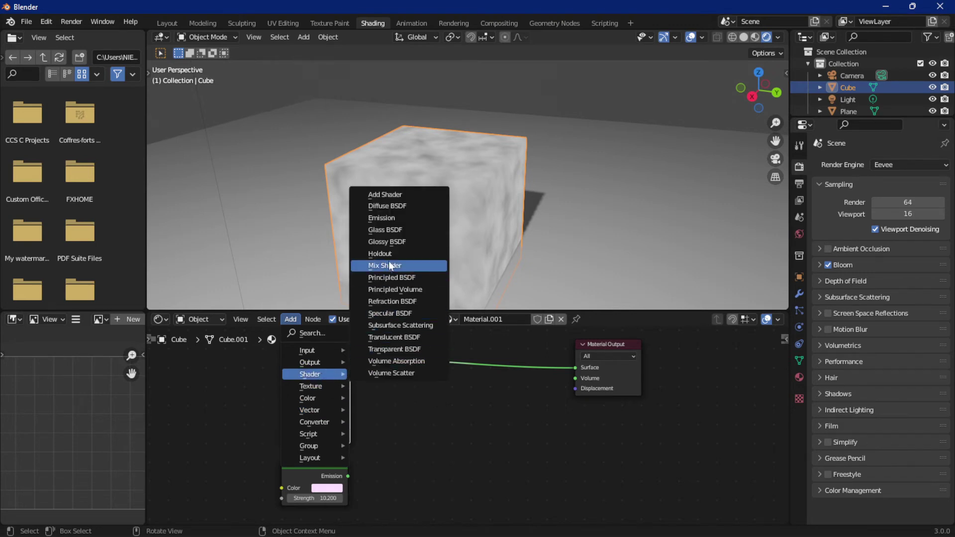
pyautogui.click(391, 267)
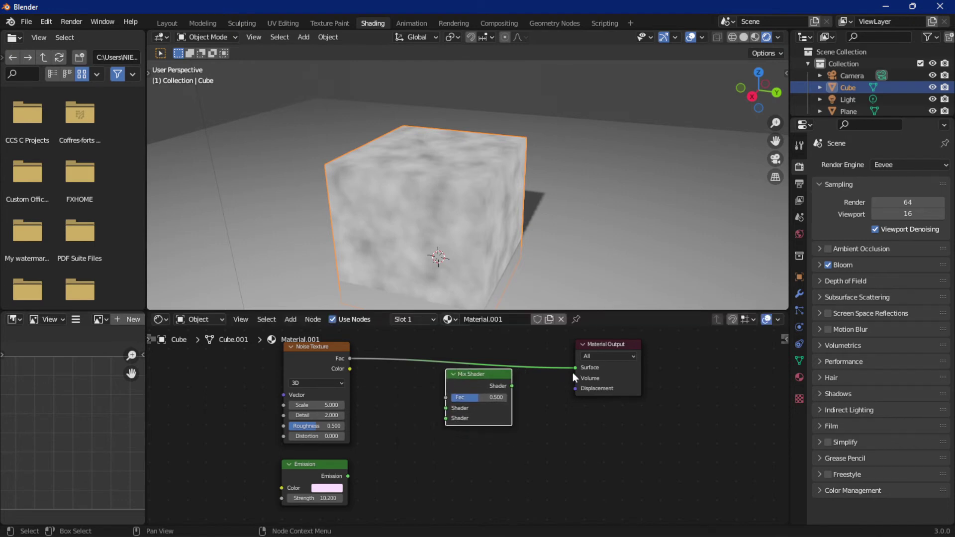
pyautogui.moveTo(574, 368); pyautogui.dragTo(446, 398)
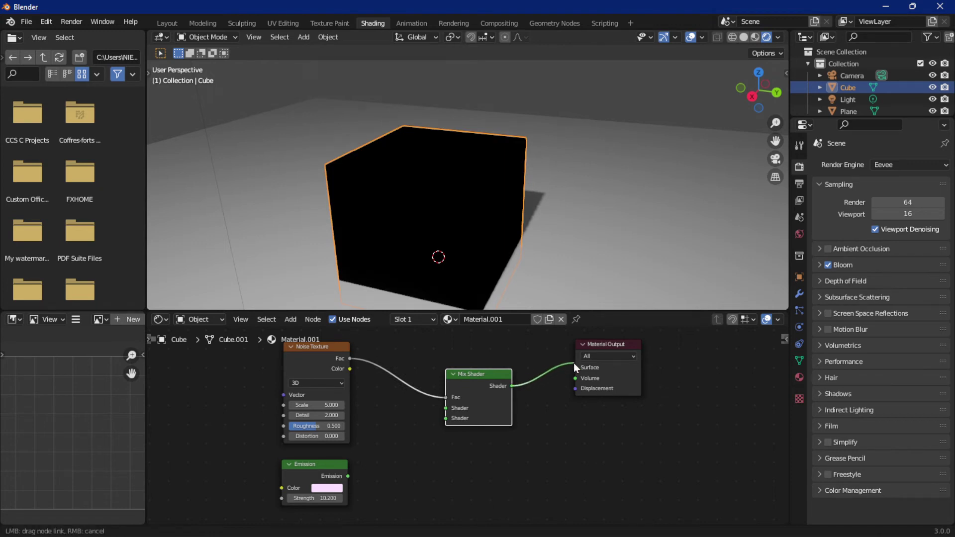
pyautogui.moveTo(512, 387); pyautogui.dragTo(575, 369)
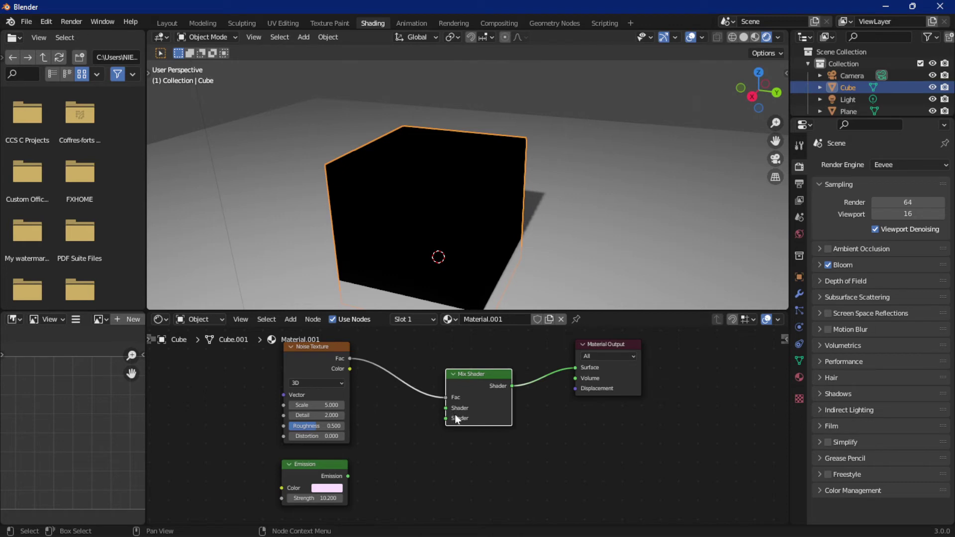
# Step: Connect the Emission node to the Mix Shader's first Shader input and inspect the glow around the cube
pyautogui.moveTo(452, 454); pyautogui.dragTo(468, 407, button='middle')
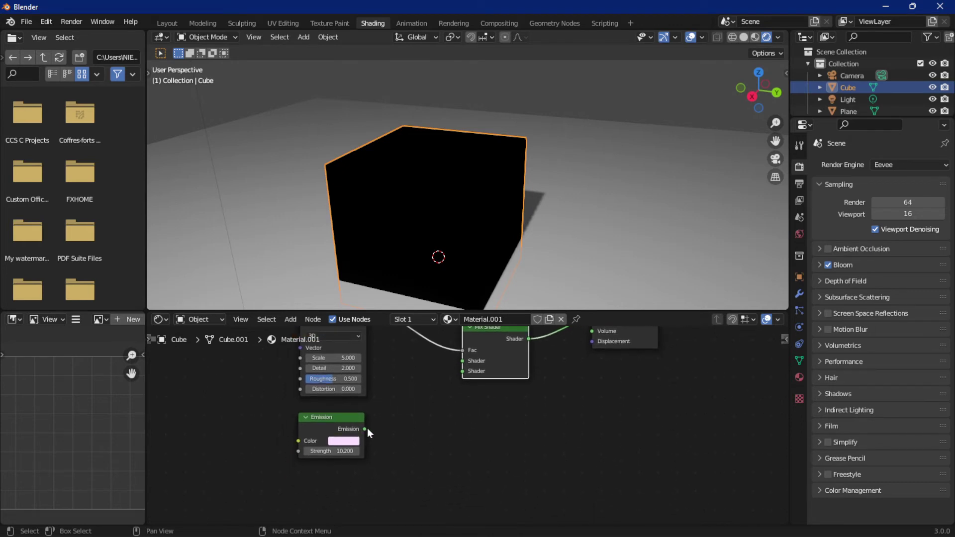
pyautogui.moveTo(366, 428); pyautogui.dragTo(364, 421)
pyautogui.moveTo(412, 378); pyautogui.dragTo(463, 361)
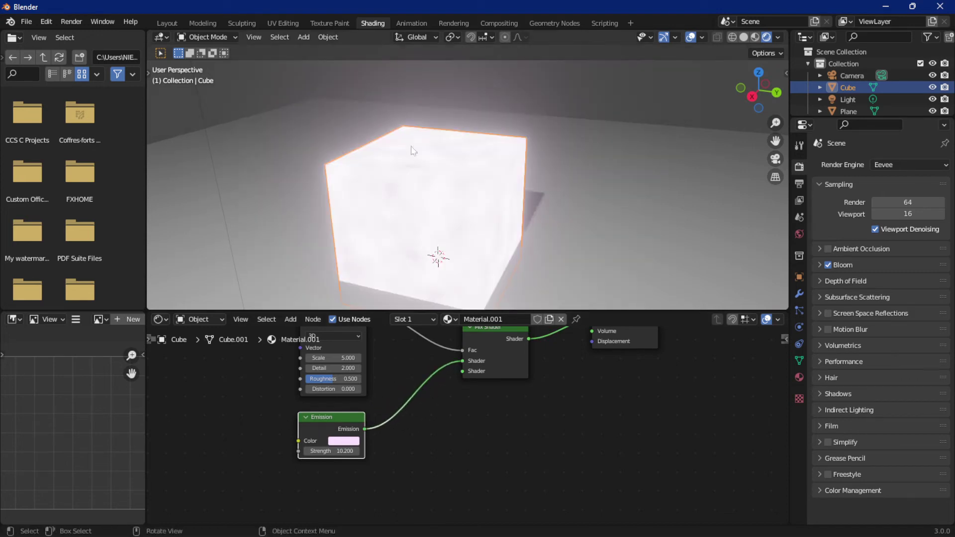
pyautogui.scroll(6, 444, 220)
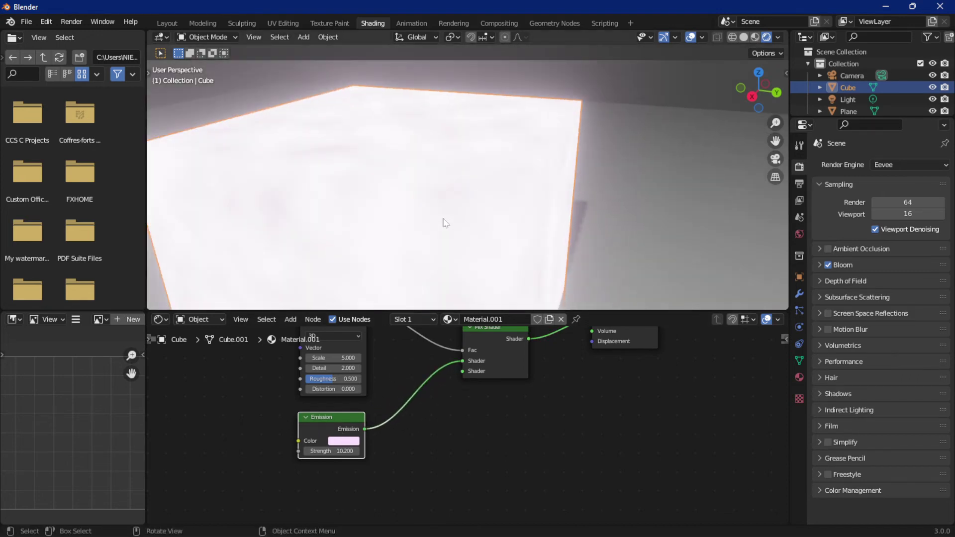
pyautogui.moveTo(450, 222); pyautogui.dragTo(339, 220, button='middle')
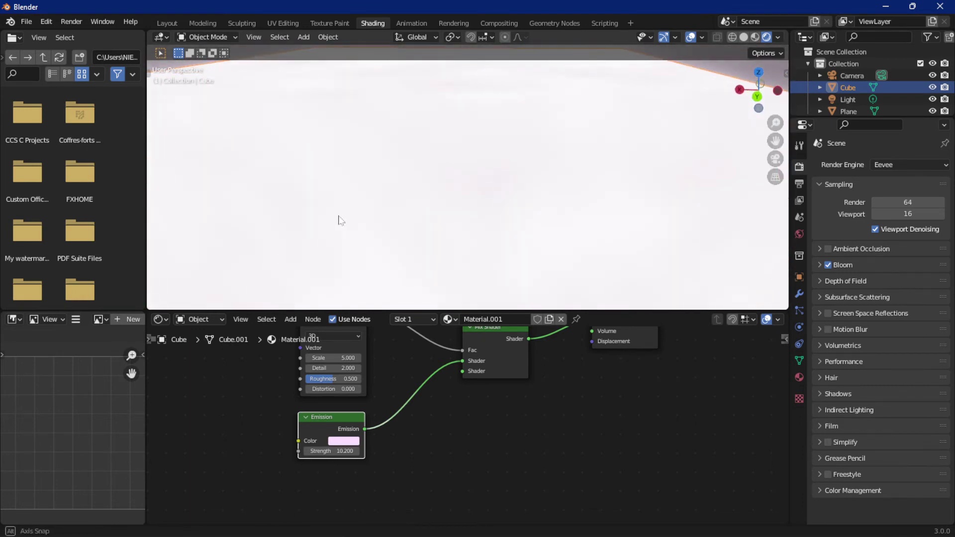
pyautogui.scroll(-5, 347, 220)
# Step: Add a second Emission node below the first and connect it to the Mix Shader's second Shader input
pyautogui.keyDown('shift'); pyautogui.scroll(-2, 491, 416); pyautogui.keyUp('shift')
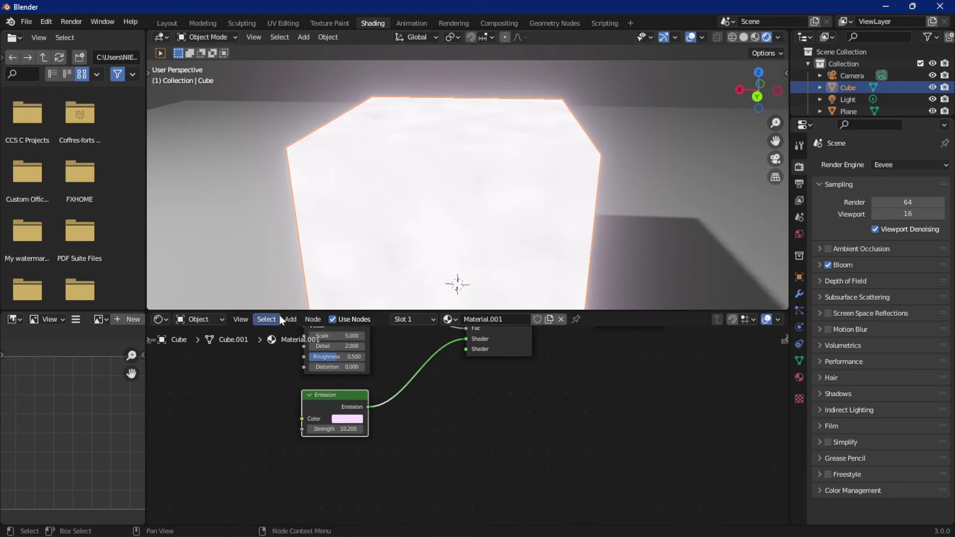
pyautogui.click(291, 321)
pyautogui.moveTo(322, 363)
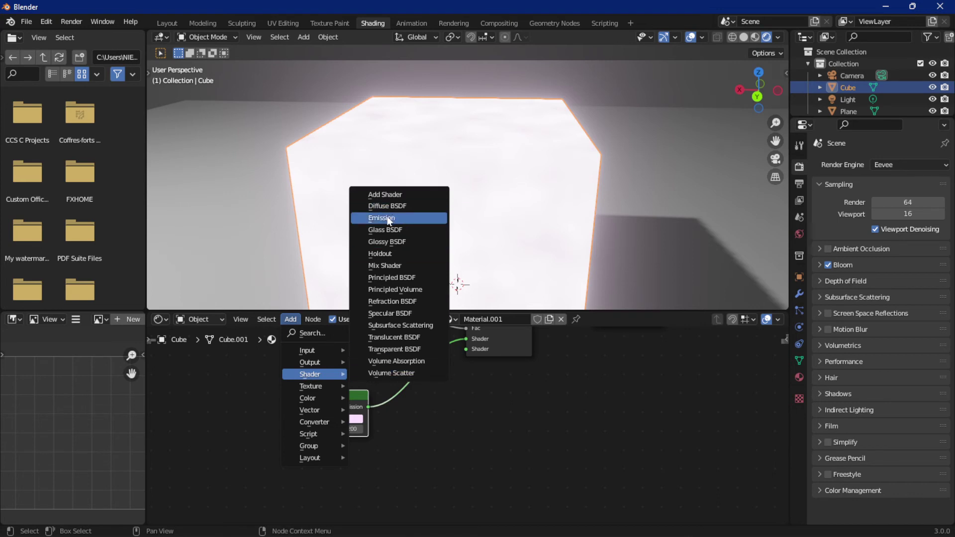
pyautogui.click(390, 218)
pyautogui.click(303, 456)
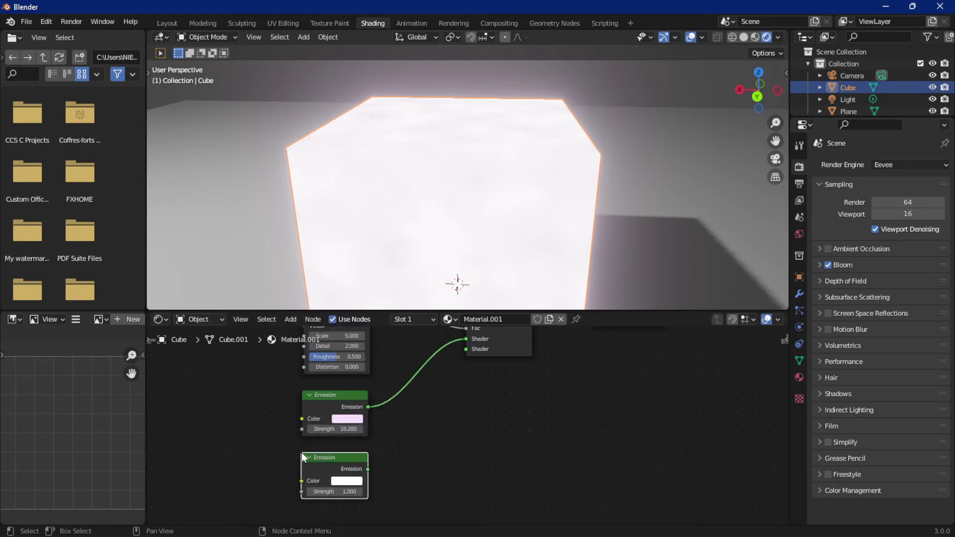
pyautogui.moveTo(366, 467); pyautogui.dragTo(471, 352)
# Step: Darken the lower Emission node's colour to black
pyautogui.scroll(-1, 435, 450)
pyautogui.click(368, 473)
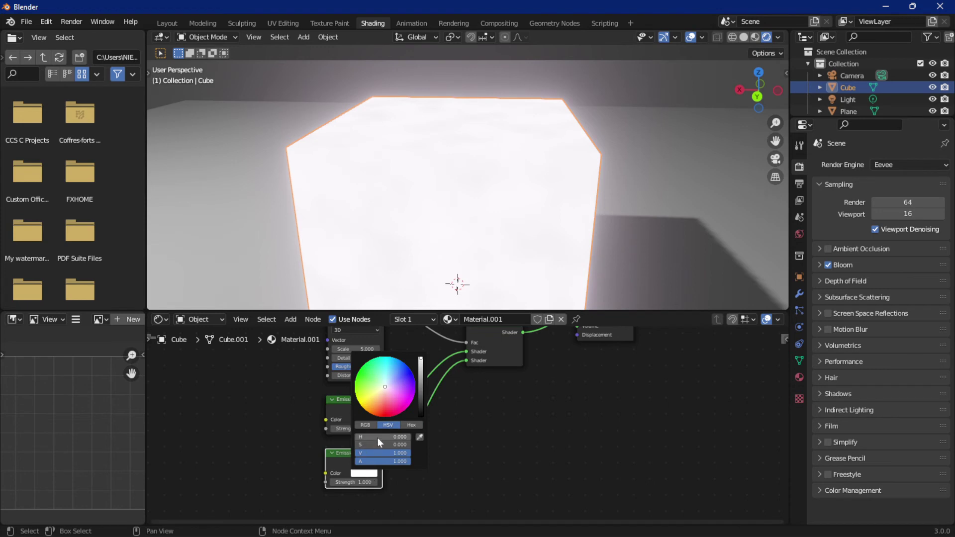
pyautogui.moveTo(421, 369); pyautogui.dragTo(421, 415)
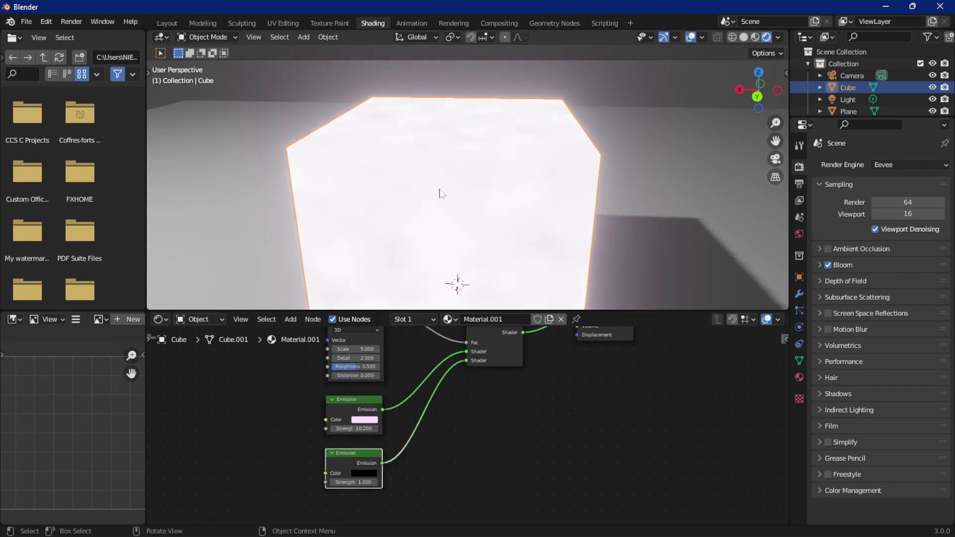
# Step: Set the upper Emission node's strength to 2.6 and its colour to a bright yellow-green
pyautogui.click(361, 431)
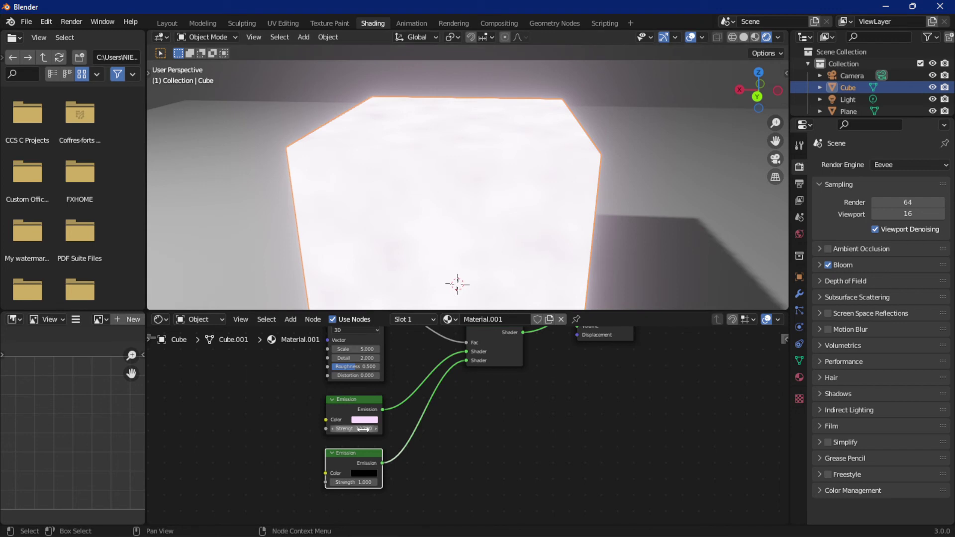
pyautogui.write('1.3')
pyautogui.press('Return')
pyautogui.moveTo(354, 429); pyautogui.dragTo(383, 429)
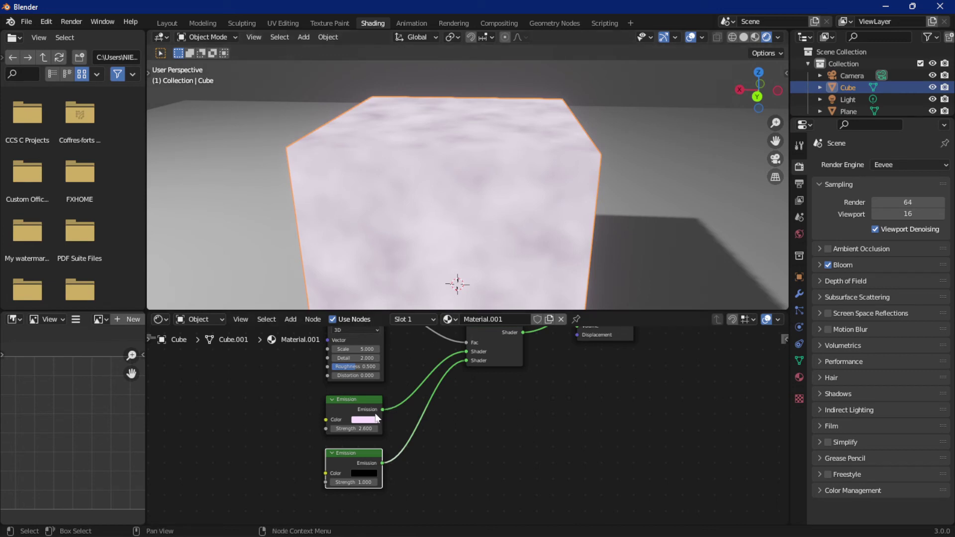
pyautogui.click(361, 421)
pyautogui.moveTo(387, 335); pyautogui.dragTo(366, 315)
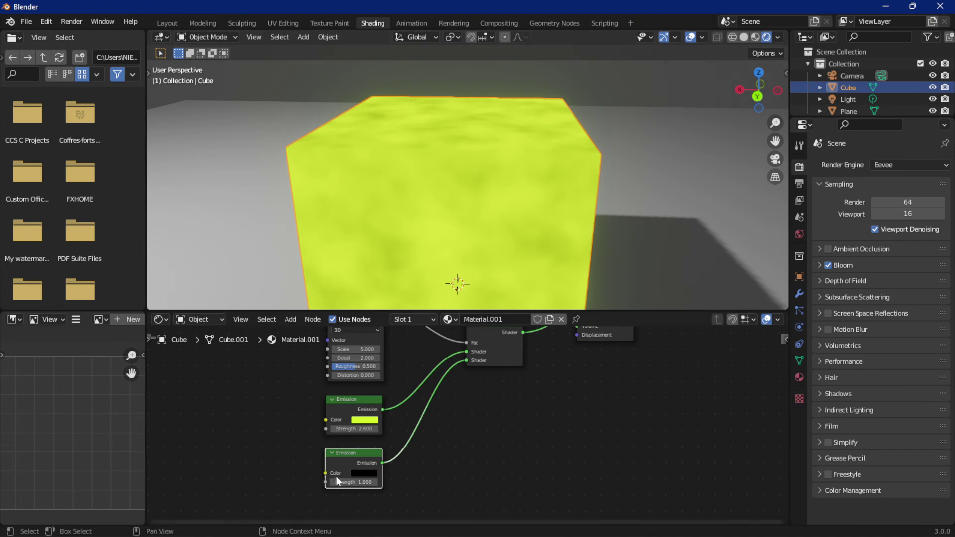
# Step: Change the lower Emission node's colour to a saturated blue-violet with hue about 0.678 and value 1.0
pyautogui.click(361, 474)
pyautogui.moveTo(422, 395); pyautogui.dragTo(421, 357)
pyautogui.moveTo(386, 389); pyautogui.dragTo(411, 374)
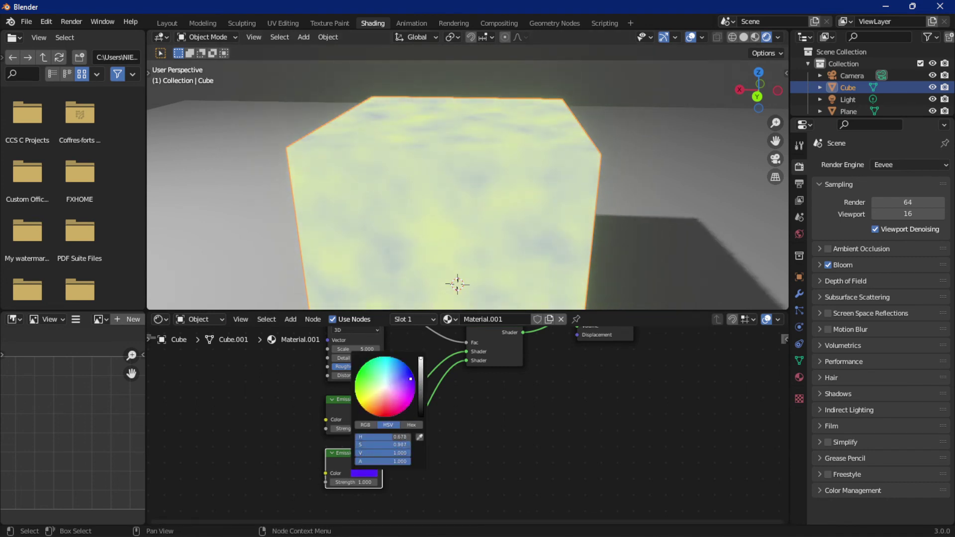
pyautogui.click(364, 483)
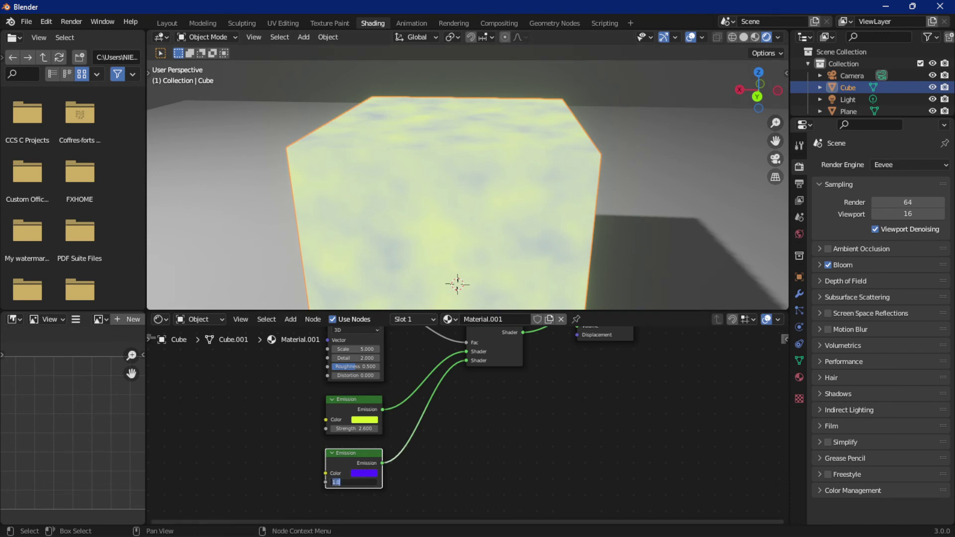
pyautogui.press('BackSpace')
pyautogui.press('Return')
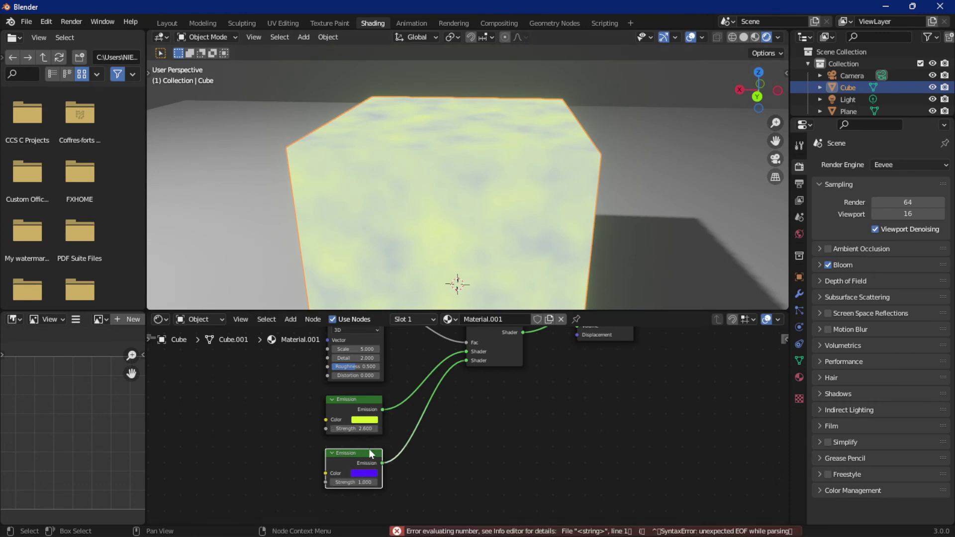
# Step: Set the strength of both Emission nodes to 5, the blue-violet one first and the yellow-green one second
pyautogui.click(355, 483)
pyautogui.write('1.0')
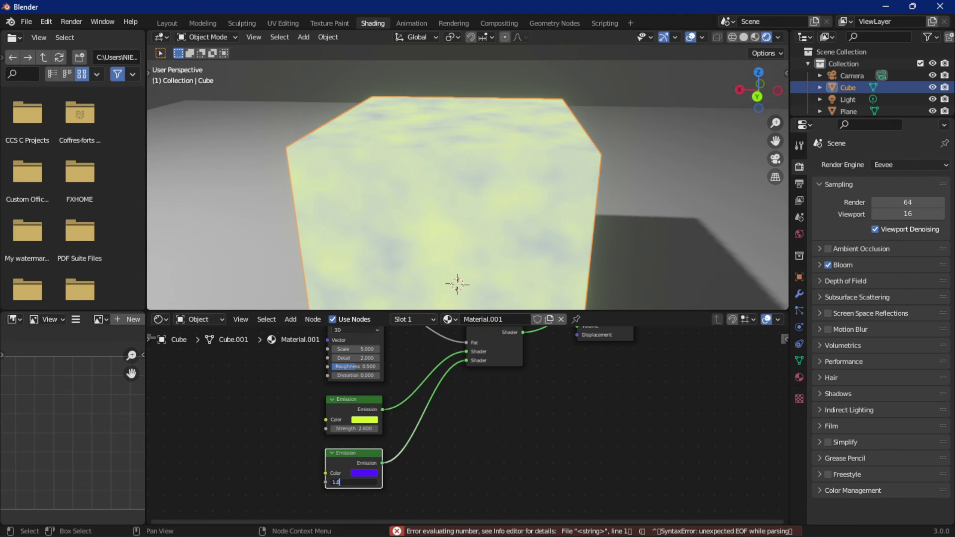
pyautogui.press('BackSpace')
pyautogui.press('BackSpace')
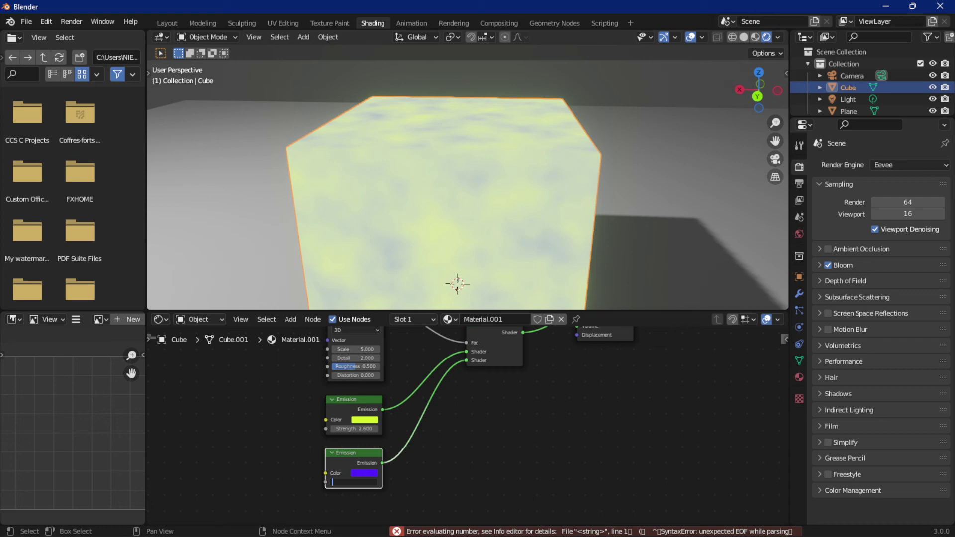
pyautogui.write('5')
pyautogui.press('Return')
pyautogui.click(354, 429)
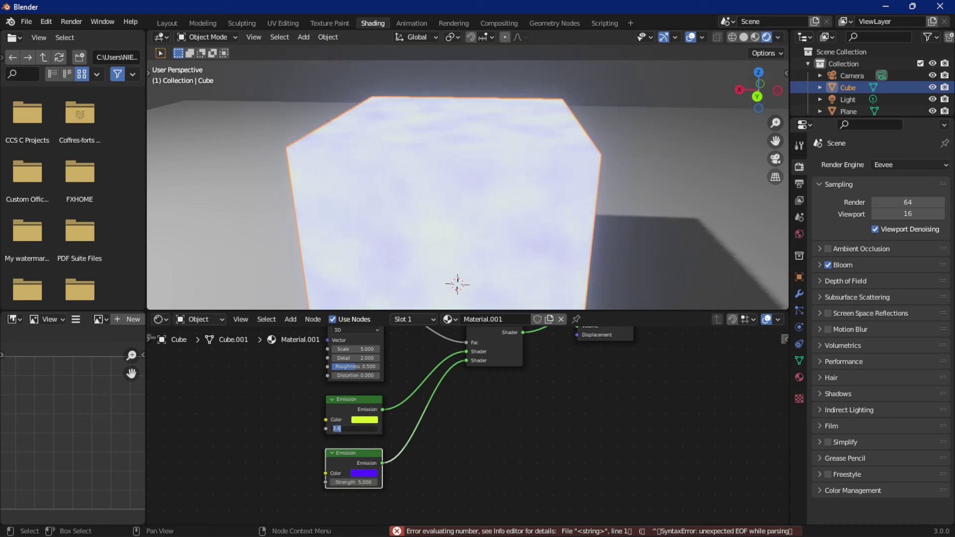
pyautogui.write('5')
pyautogui.press('Return')
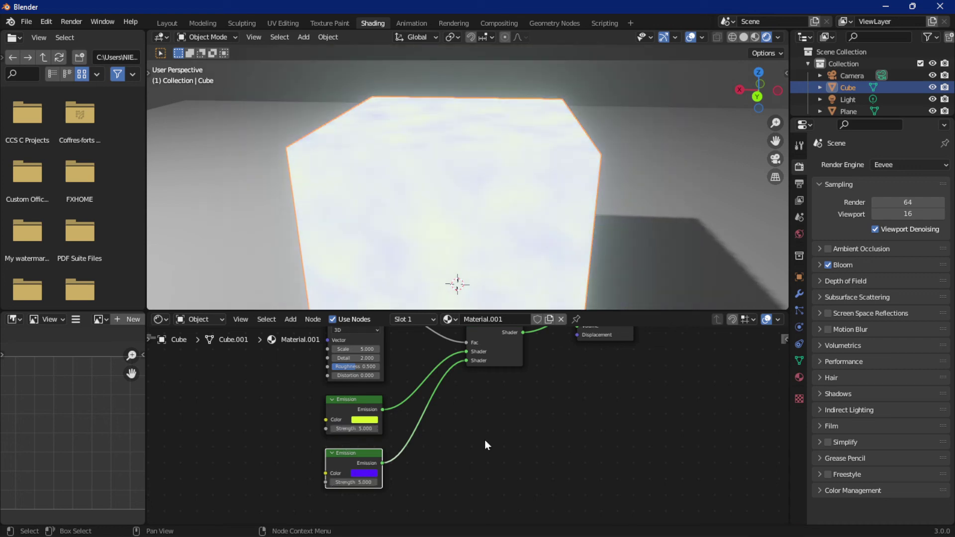
# Step: Lower the yellow-green Emission node's strength to 4.5 and the blue-violet one's to 3.0
pyautogui.scroll(-3, 580, 241)
pyautogui.moveTo(581, 242); pyautogui.dragTo(523, 244, button='middle')
pyautogui.moveTo(355, 429)
pyautogui.mouseDown()
pyautogui.moveTo(394, 429)
pyautogui.moveTo(329, 429)
pyautogui.moveTo(351, 429)
pyautogui.mouseUp()
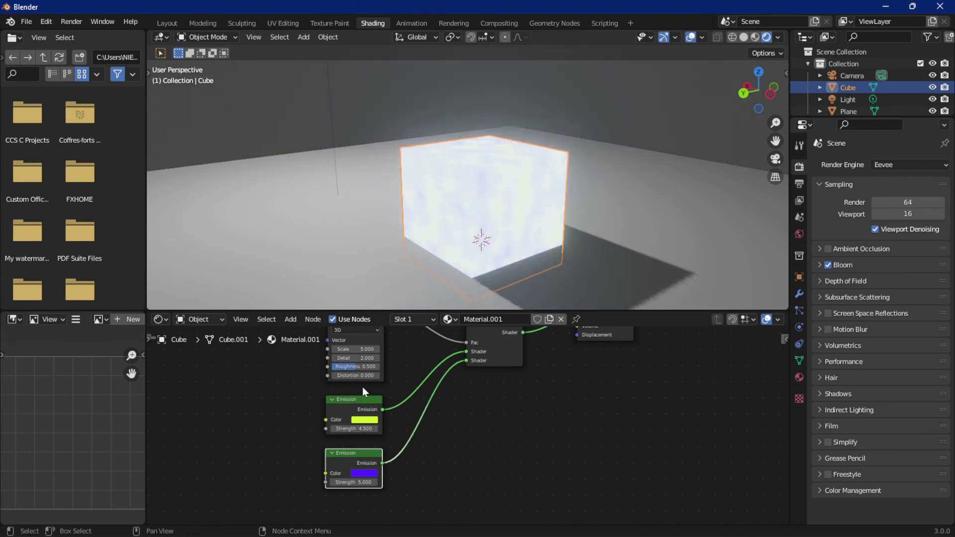
pyautogui.moveTo(354, 483); pyautogui.dragTo(370, 483)
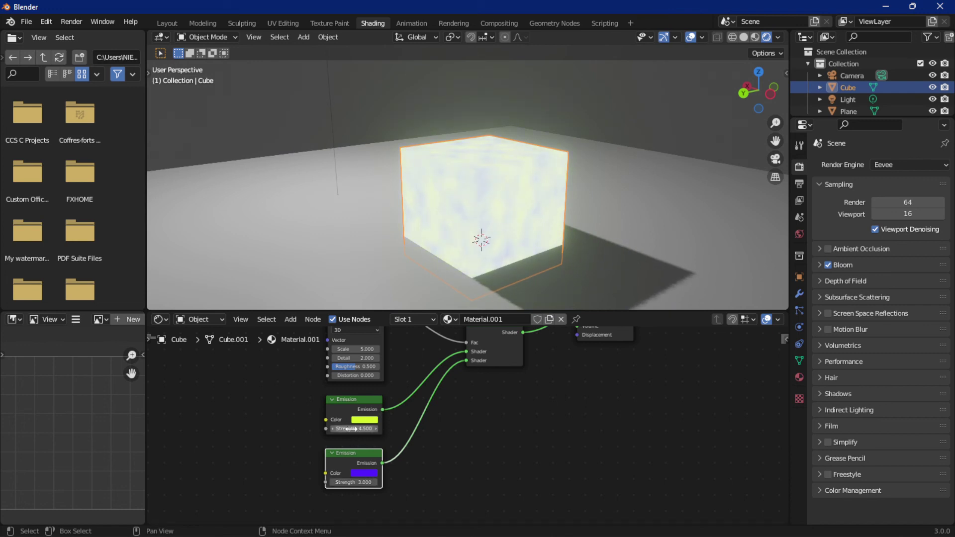
# Step: Try a strength of 34.2 on the yellow-green Emission node, and settle on 8.1 for the blue-violet node and 4.7 for the yellow-green one
pyautogui.moveTo(352, 429); pyautogui.dragTo(385, 429)
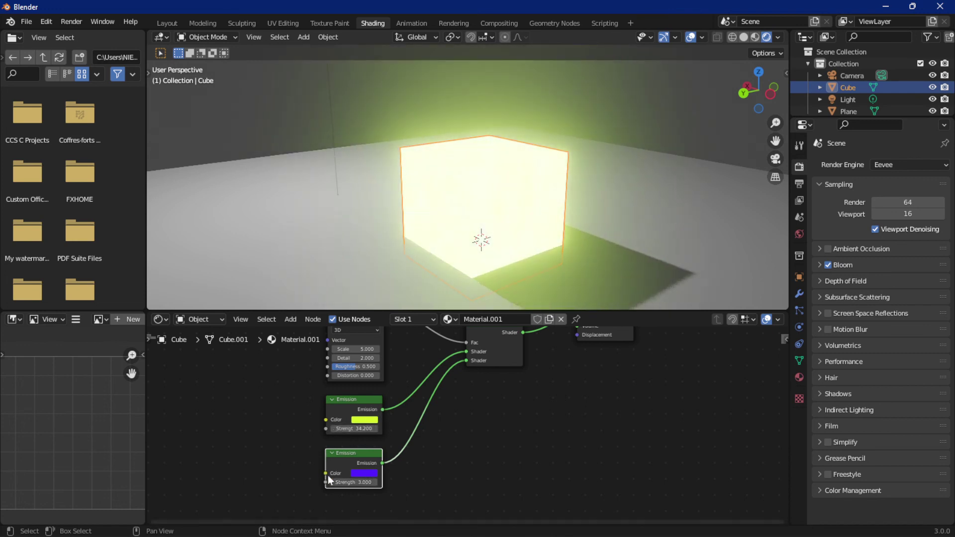
pyautogui.moveTo(354, 482)
pyautogui.mouseDown()
pyautogui.moveTo(375, 483)
pyautogui.moveTo(342, 482)
pyautogui.mouseUp()
pyautogui.moveTo(351, 428); pyautogui.dragTo(325, 429)
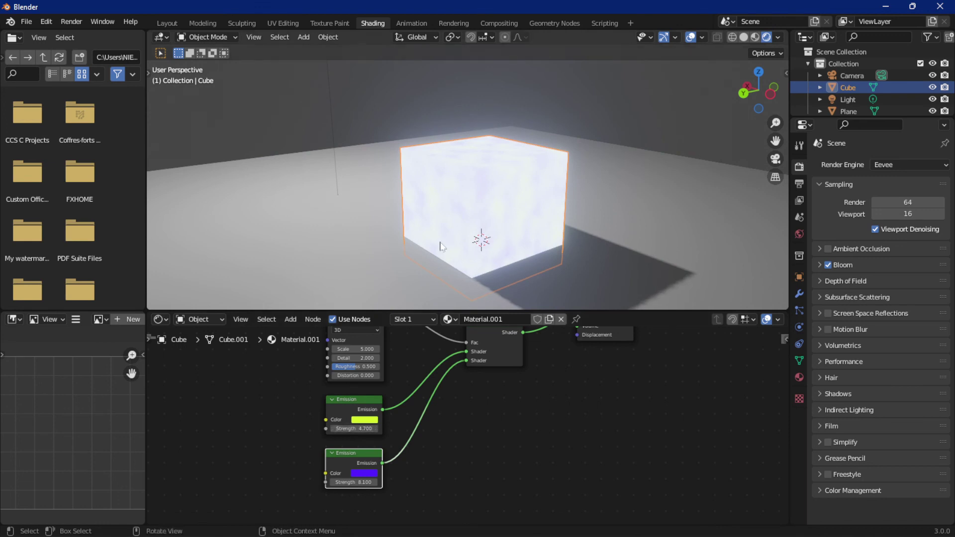
# Step: Examine the cube's mixed glow from several angles and distances, and review its complete shader node setup
pyautogui.moveTo(503, 279); pyautogui.dragTo(582, 279, button='middle')
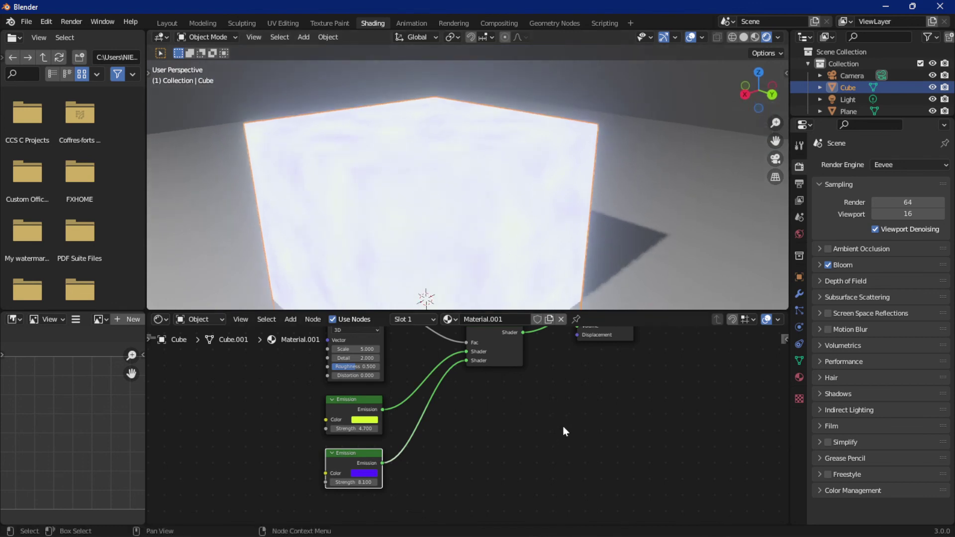
pyautogui.scroll(-1, 563, 425)
pyautogui.scroll(-4, 515, 229)
pyautogui.moveTo(515, 229); pyautogui.dragTo(501, 266, button='middle')
pyautogui.scroll(5, 460, 229)
pyautogui.click(290, 319)
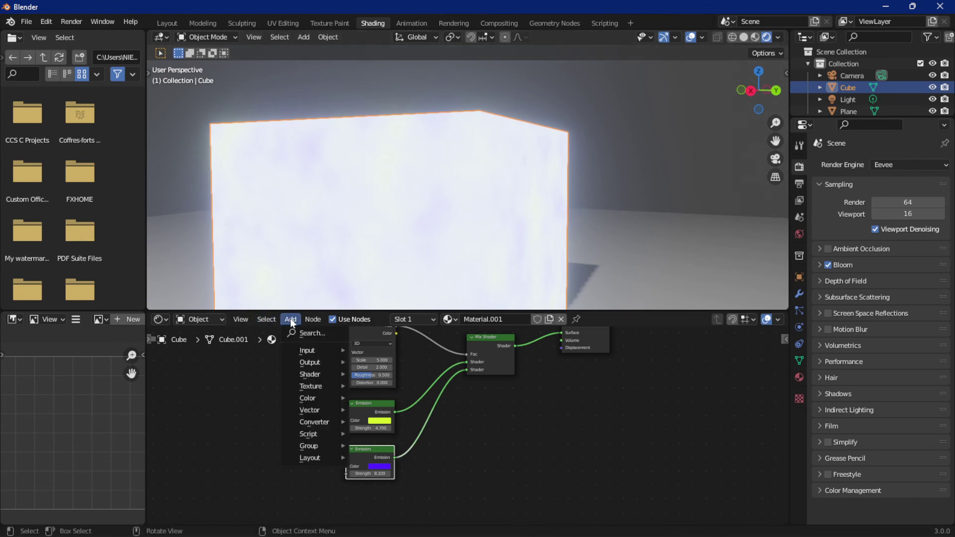
pyautogui.moveTo(308, 376)
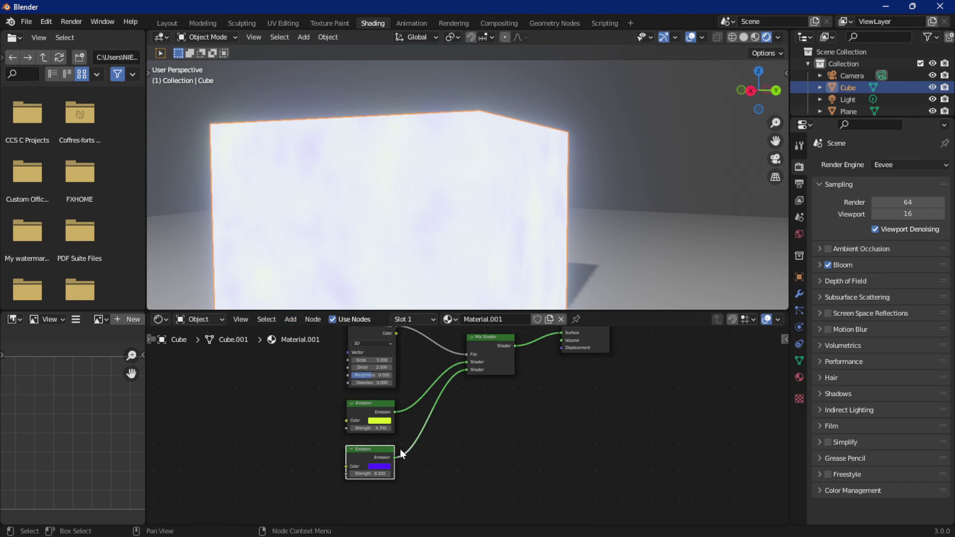
pyautogui.moveTo(491, 423); pyautogui.dragTo(490, 453, button='middle')
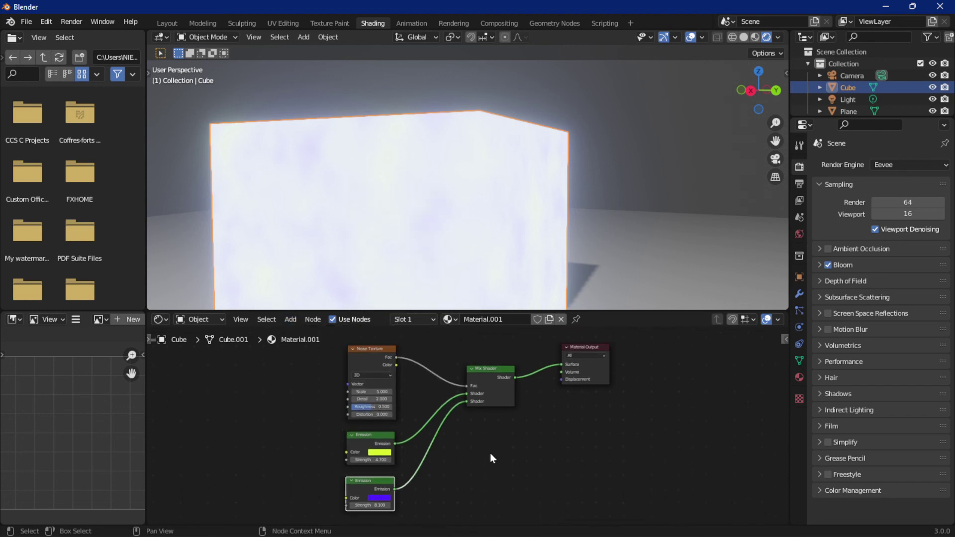